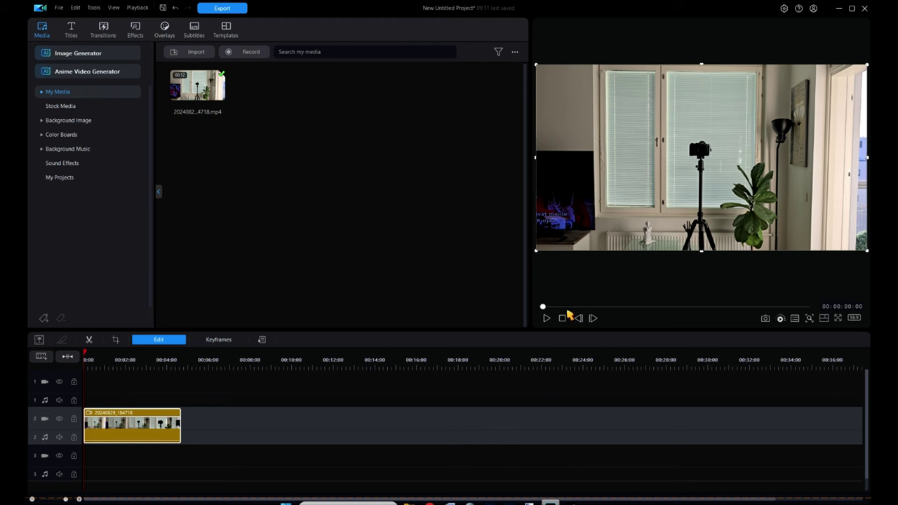
Play the room clip in the preview, then pause and return to its start
click(546, 319)
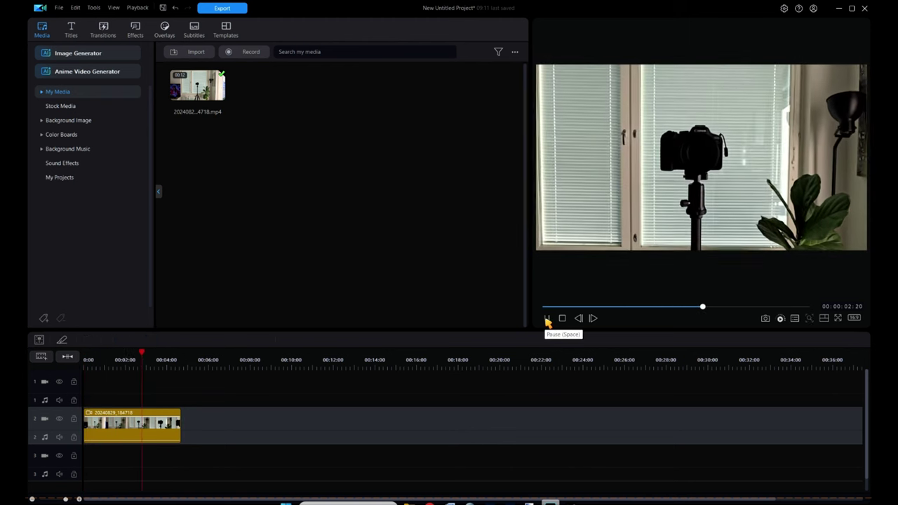
click(547, 319)
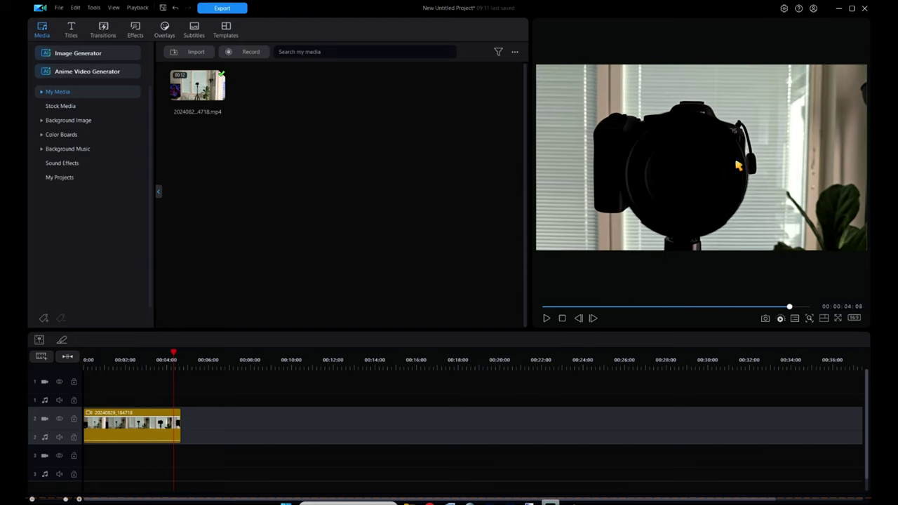
click(547, 319)
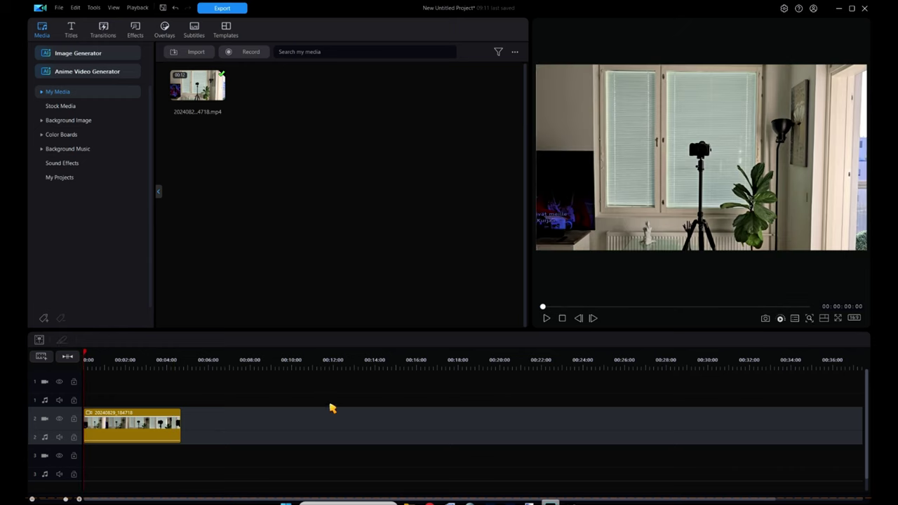
Add a white solid colour board (255,255,255) to track 1 above the room clip
click(130, 416)
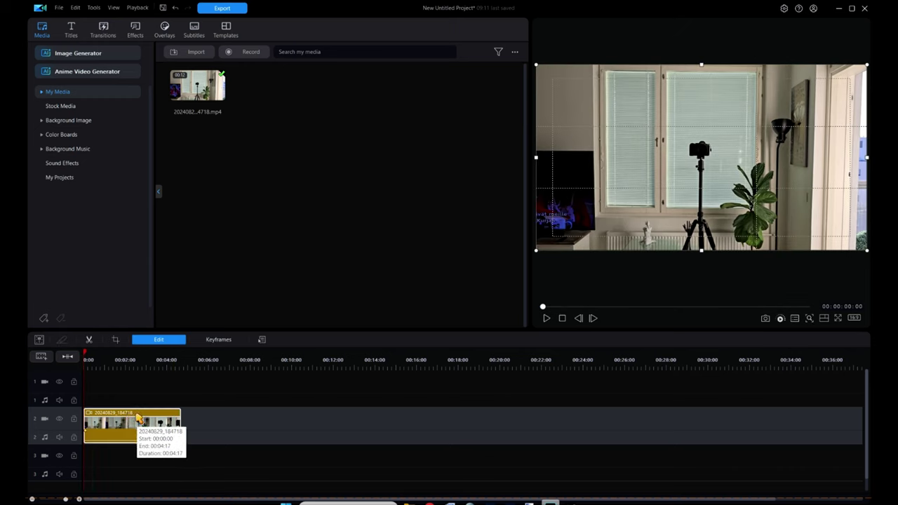
click(47, 138)
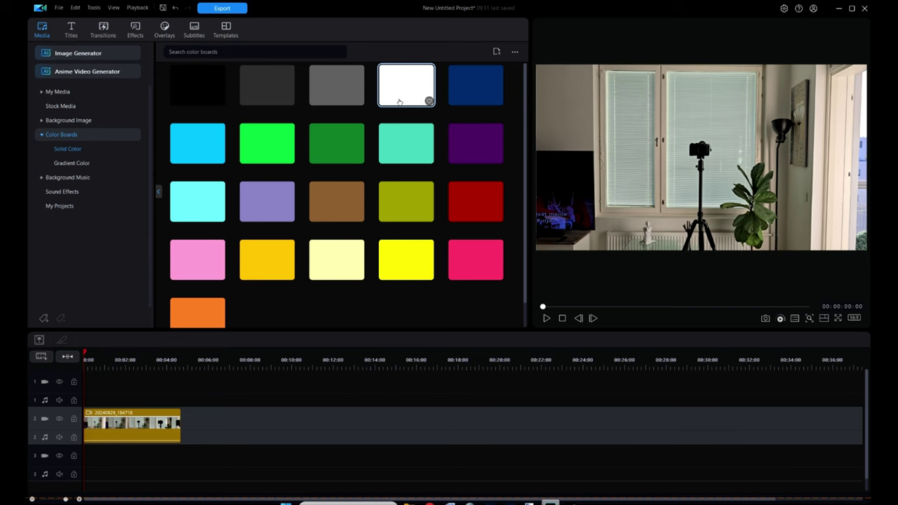
drag(402, 84, 83, 393)
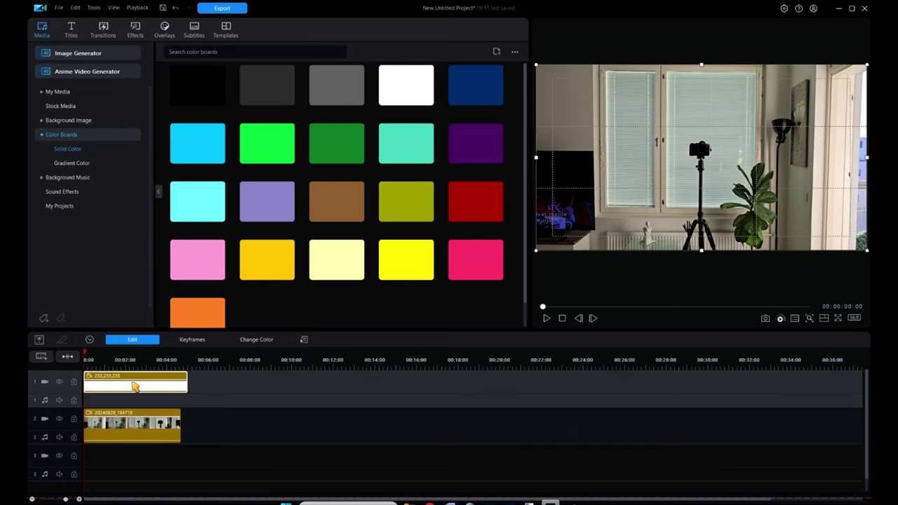
click(124, 423)
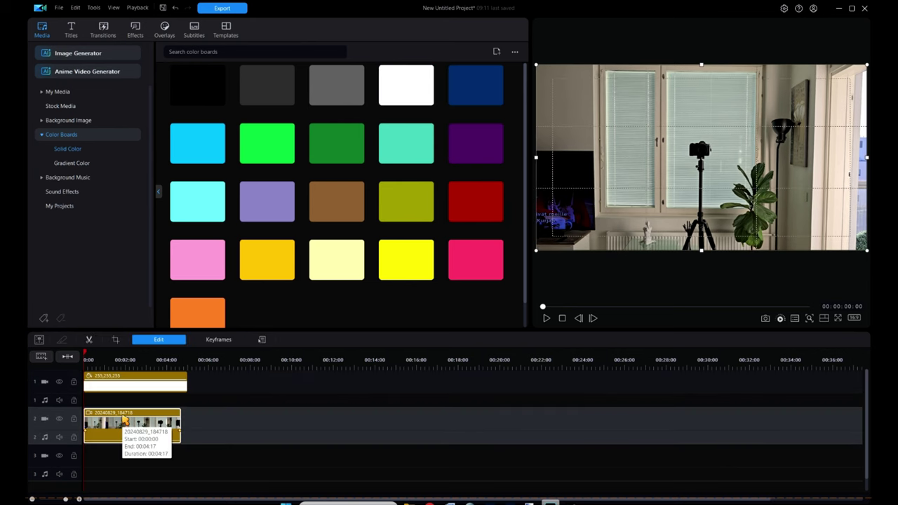
Apply the Circle mask preset to the room clip and open Advanced Mask Editing
double_click(125, 421)
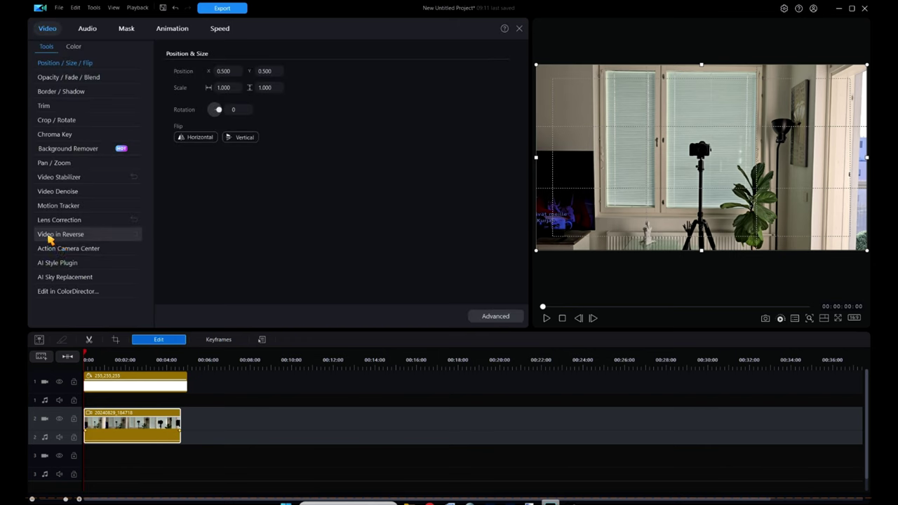
click(128, 30)
click(251, 62)
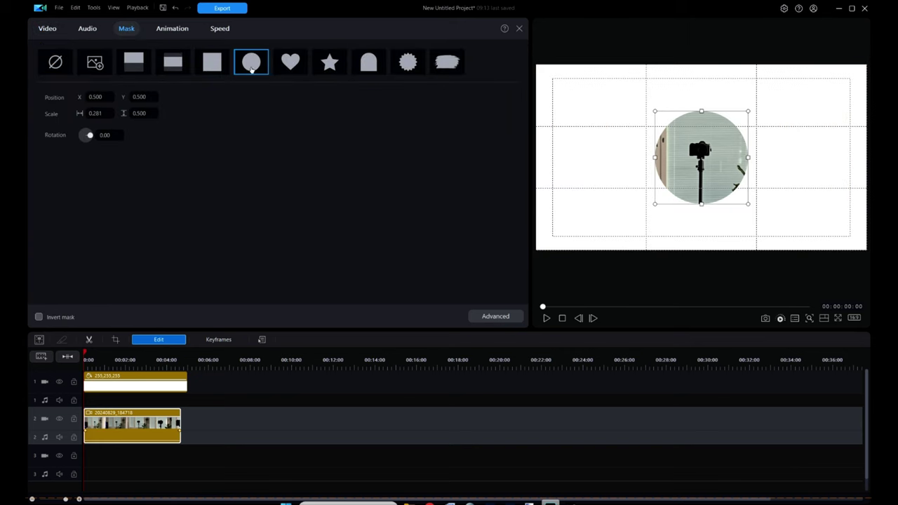
click(500, 319)
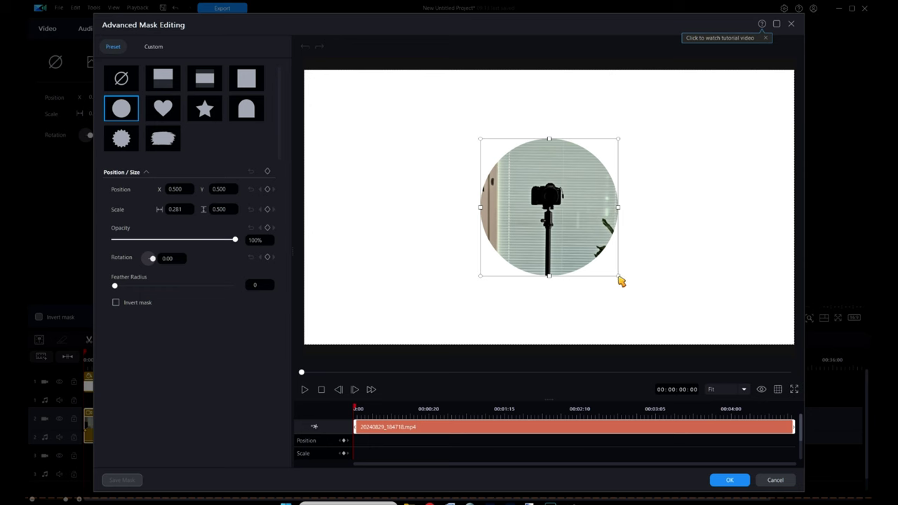
Shrink the circle mask to a tiny centred dot, scale 0.026 × 0.047
drag(617, 275, 552, 213)
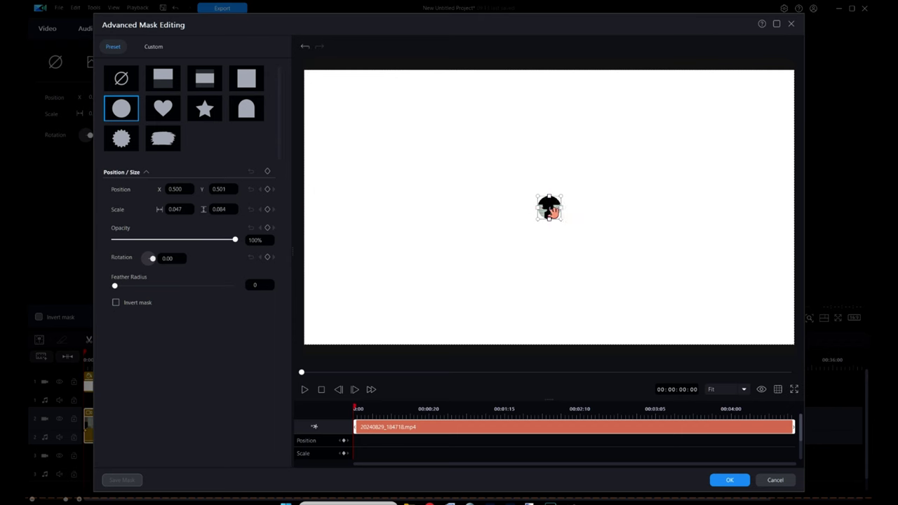
click(778, 390)
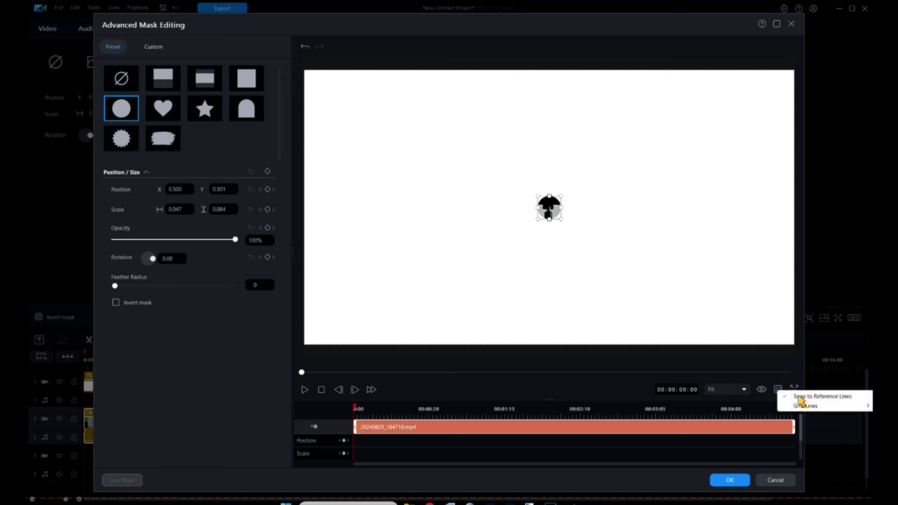
click(799, 398)
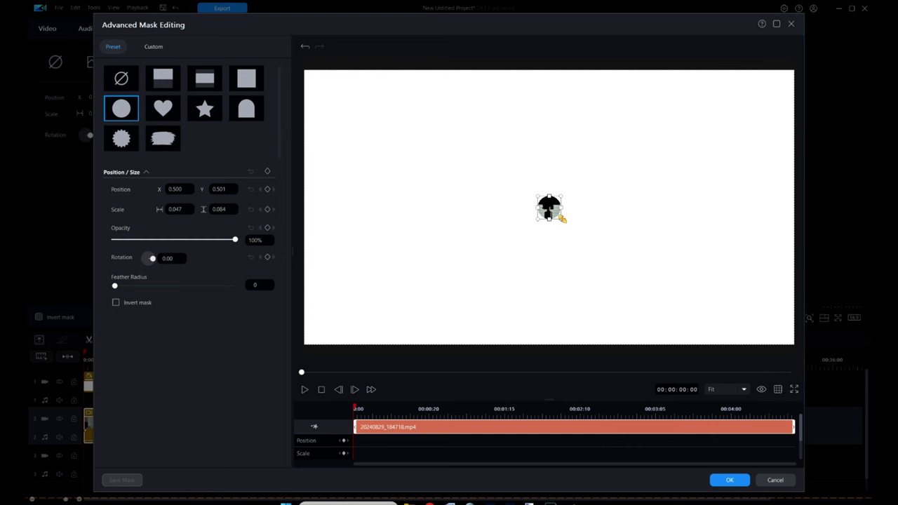
drag(559, 217, 549, 199)
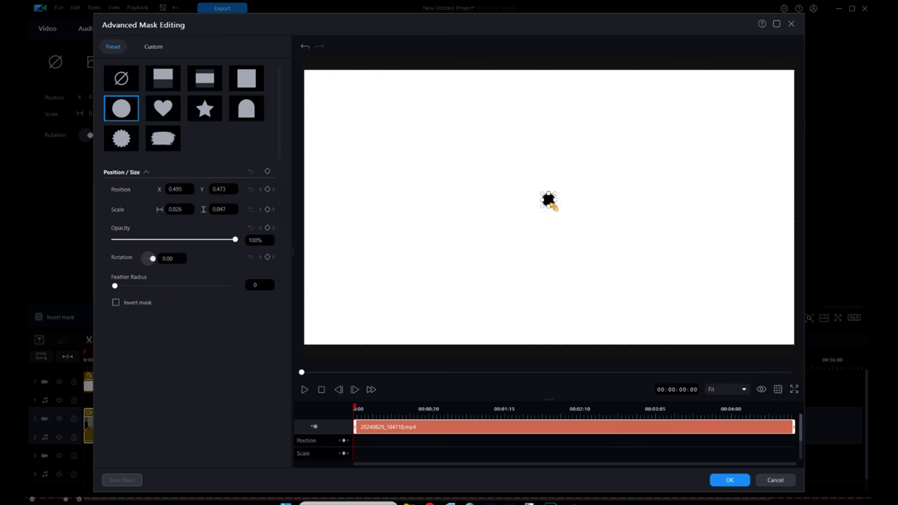
Invert the mask and place the tiny circle on the camera lens, using 400% preview zoom
click(116, 303)
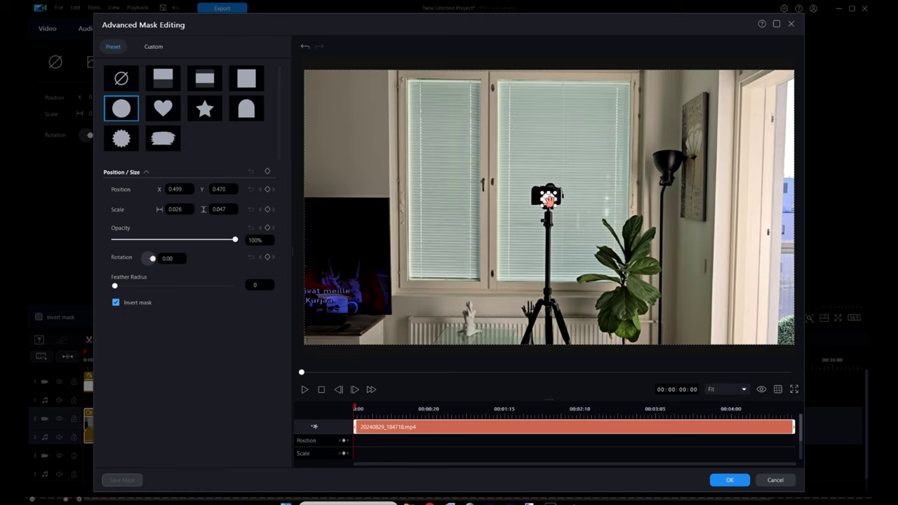
drag(547, 201, 548, 197)
click(744, 390)
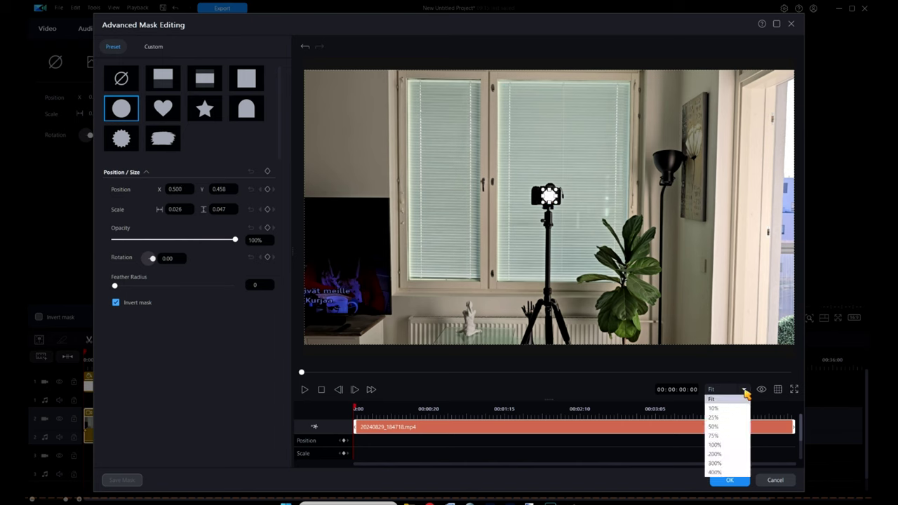
click(714, 472)
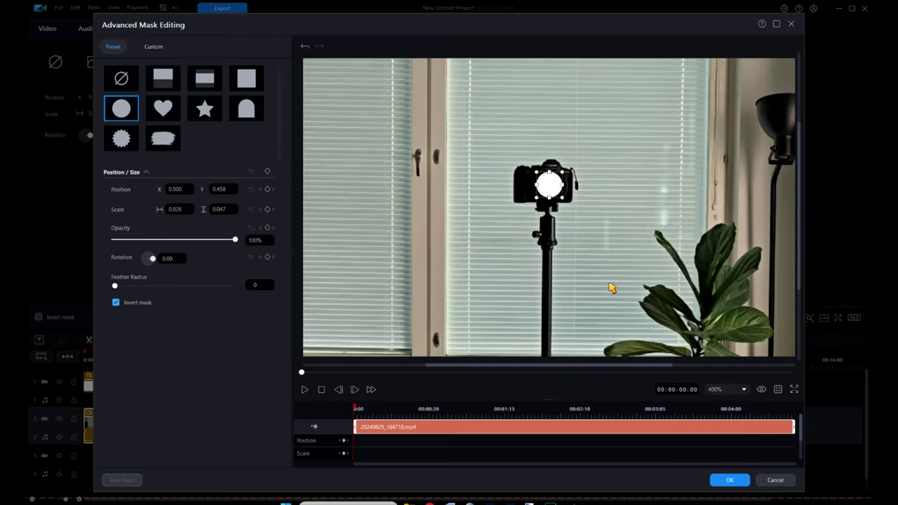
drag(546, 186, 561, 193)
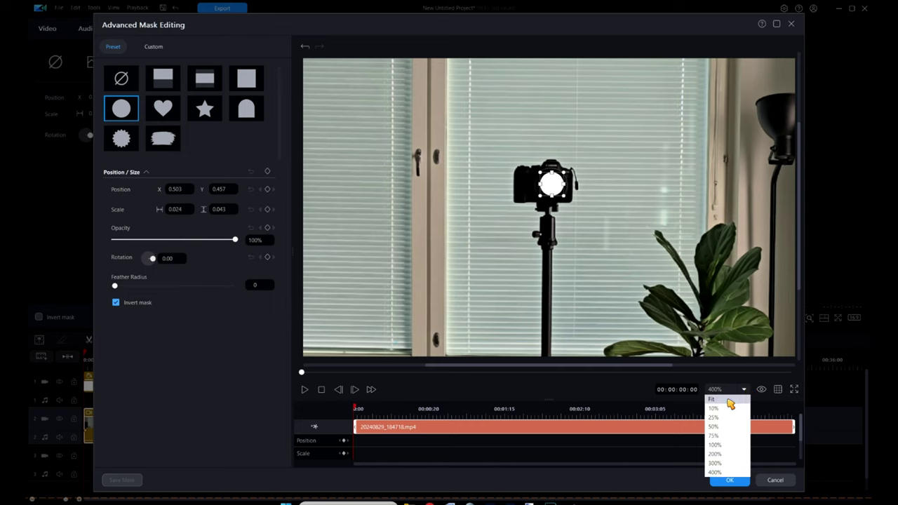
click(730, 404)
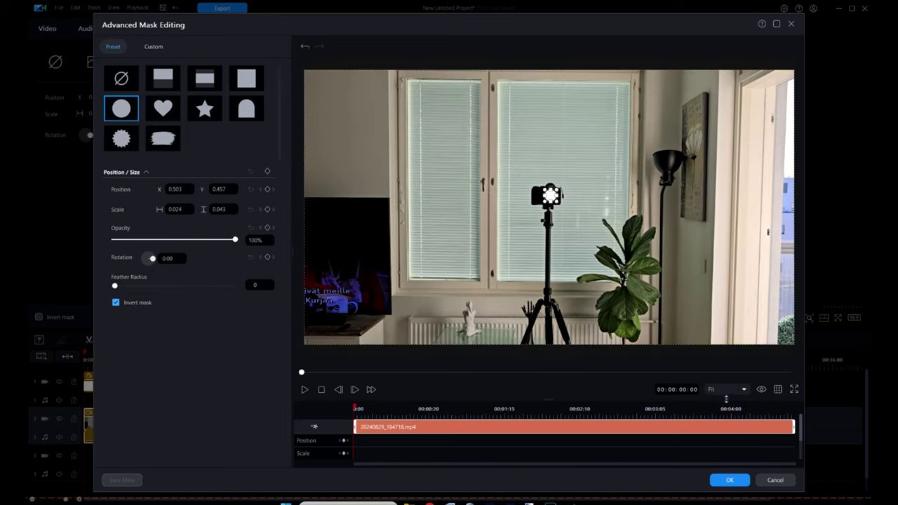
Keyframe mask Position and Scale at 0:00, then grow the circle to 0.392 × 0.696 over the lens at 04:17
click(344, 441)
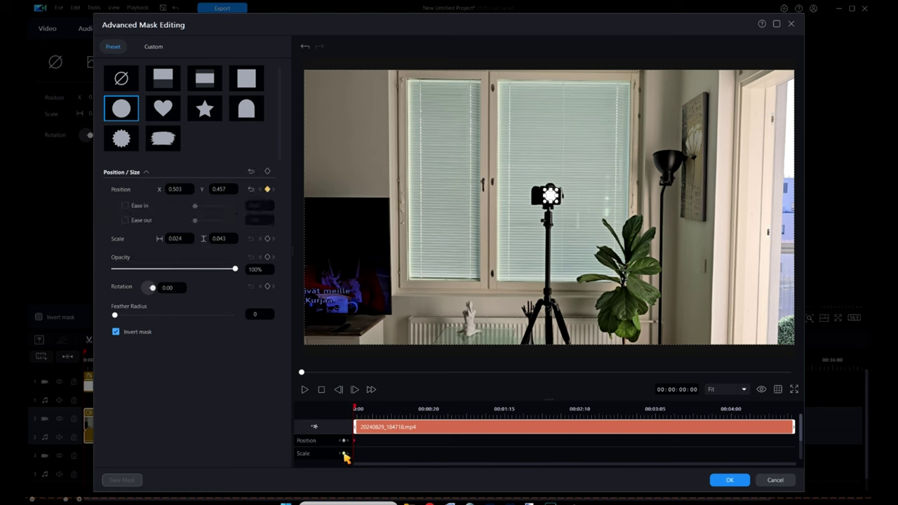
click(344, 453)
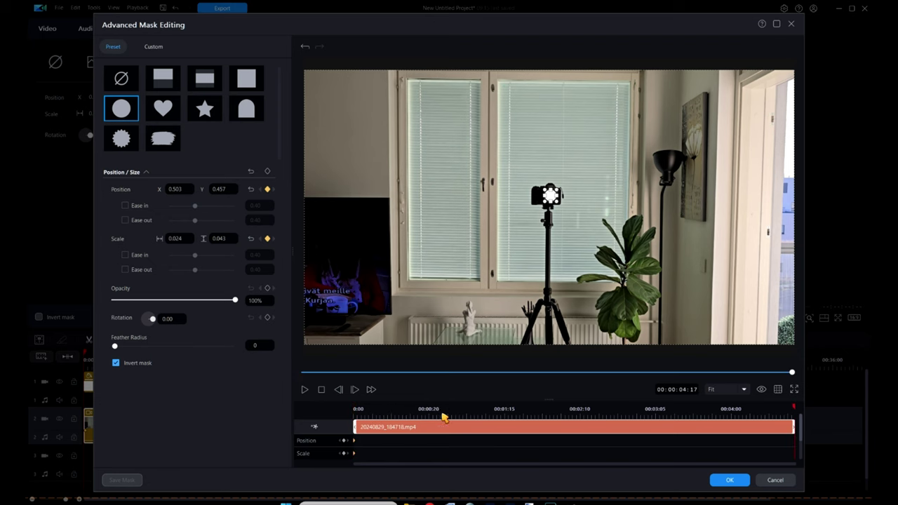
key(End)
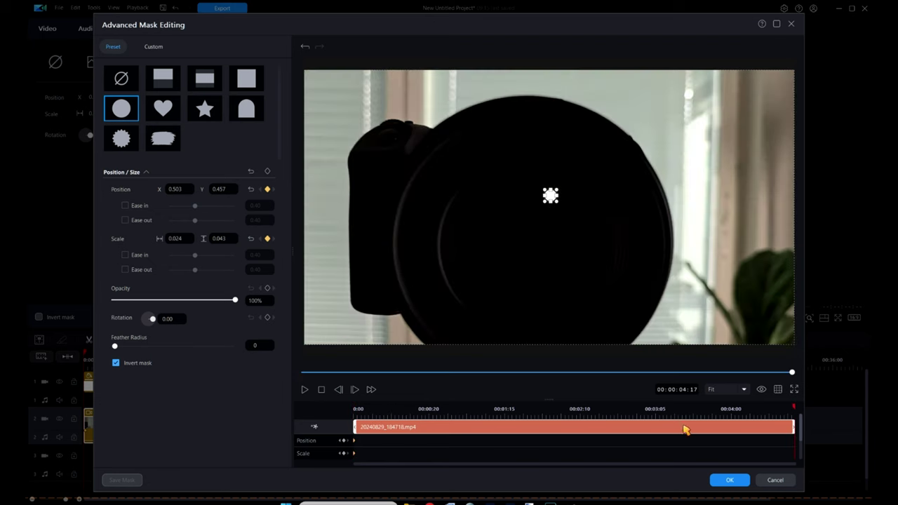
click(343, 441)
click(344, 454)
drag(550, 195, 624, 331)
drag(580, 274, 579, 279)
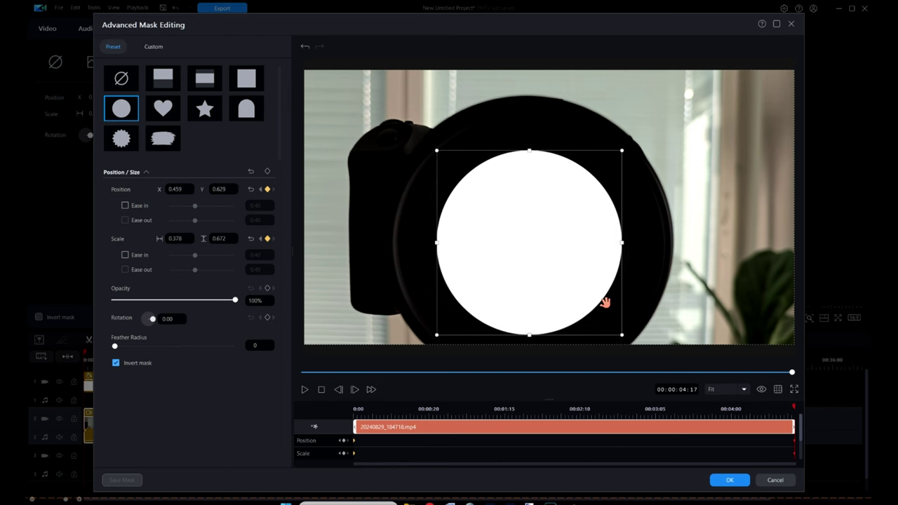
mouse_move(622, 335)
mouse_down()
mouse_move(631, 343)
mouse_move(624, 337)
mouse_up()
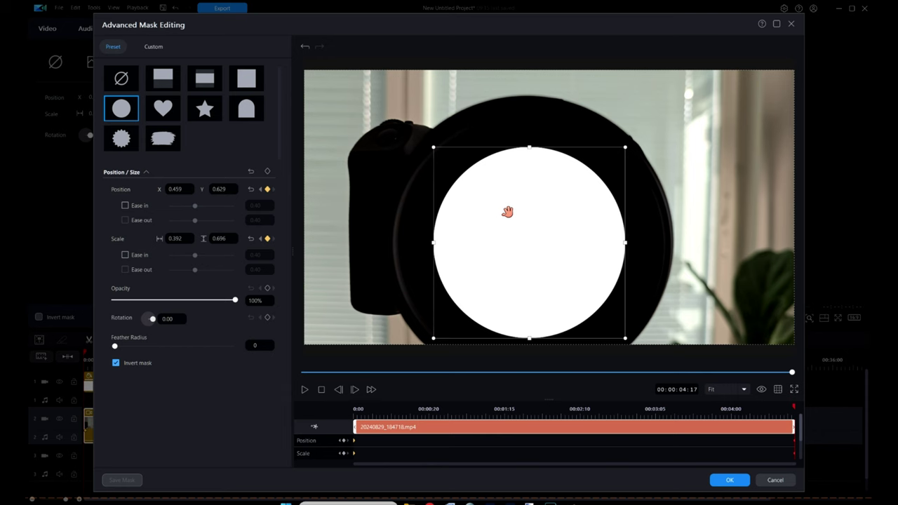
key(Home)
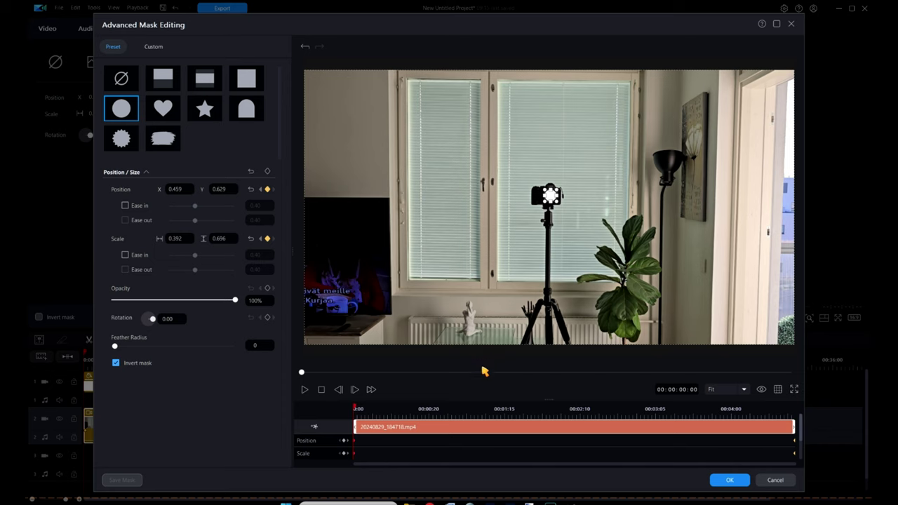
Frame by frame, resize the circle over the lens and keyframe Position and Scale through 00:00:00:12
key(End)
key(Home)
key(period)
key(period)
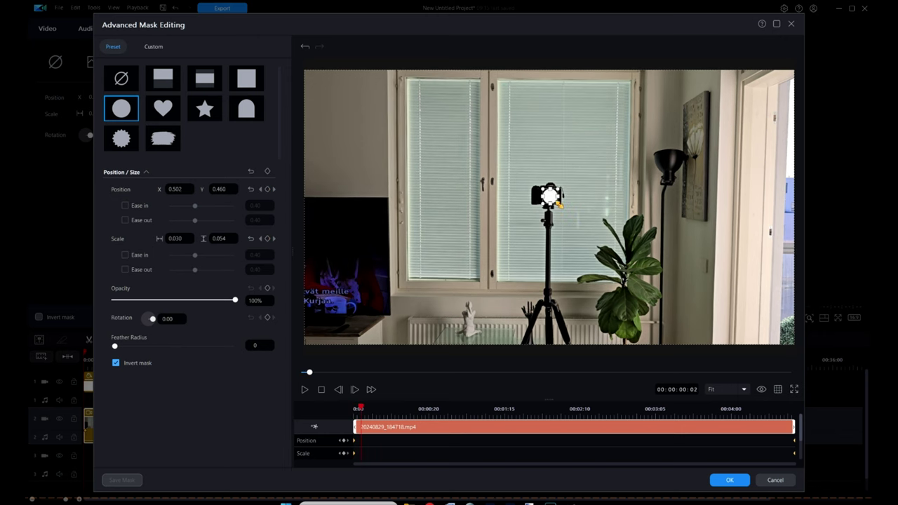
drag(559, 203, 552, 194)
key(period)
key(period)
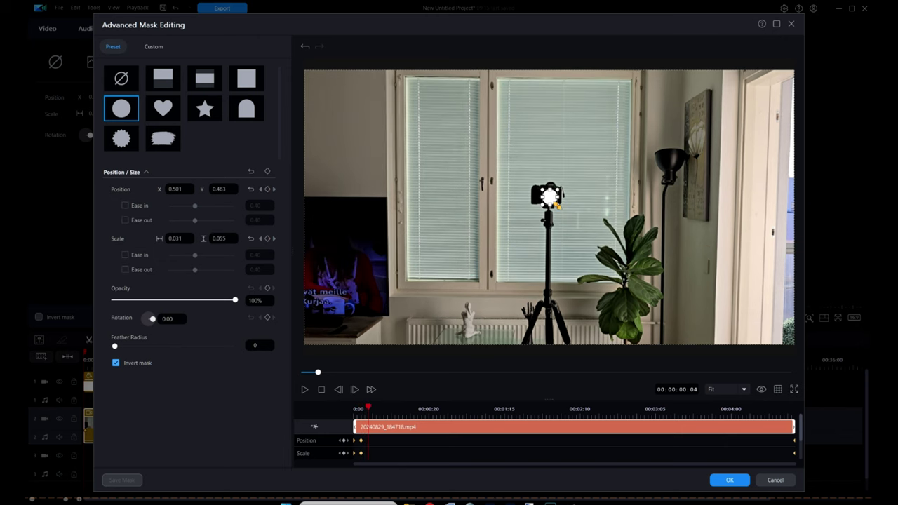
drag(557, 206, 571, 236)
key(period)
key(period)
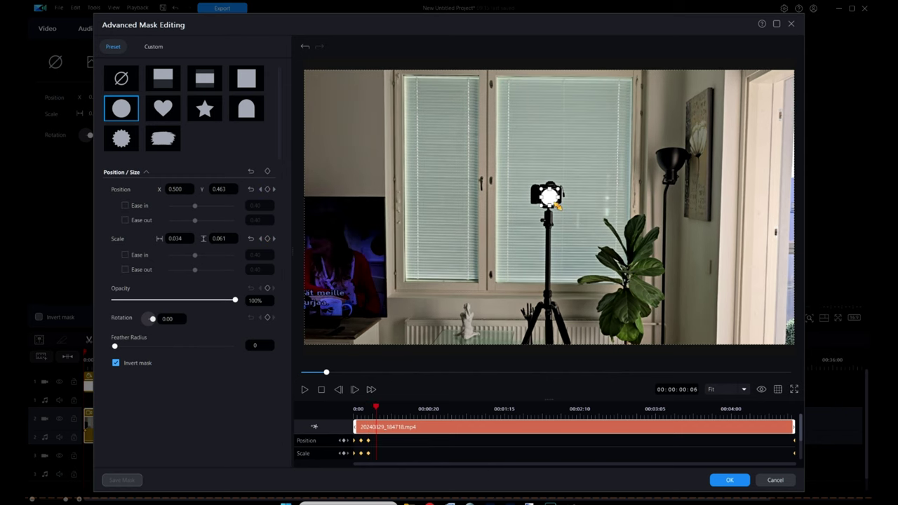
drag(558, 204, 571, 242)
key(period)
key(period)
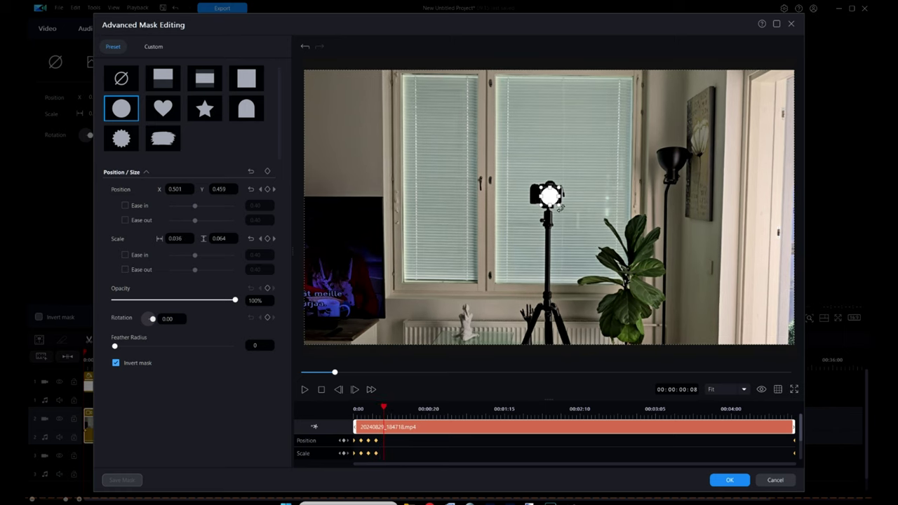
drag(557, 203, 582, 237)
key(period)
key(period)
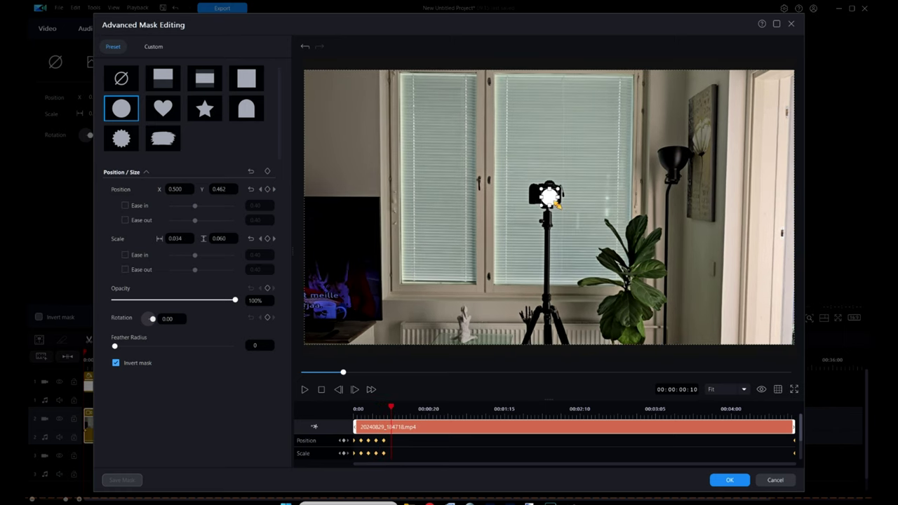
click(554, 200)
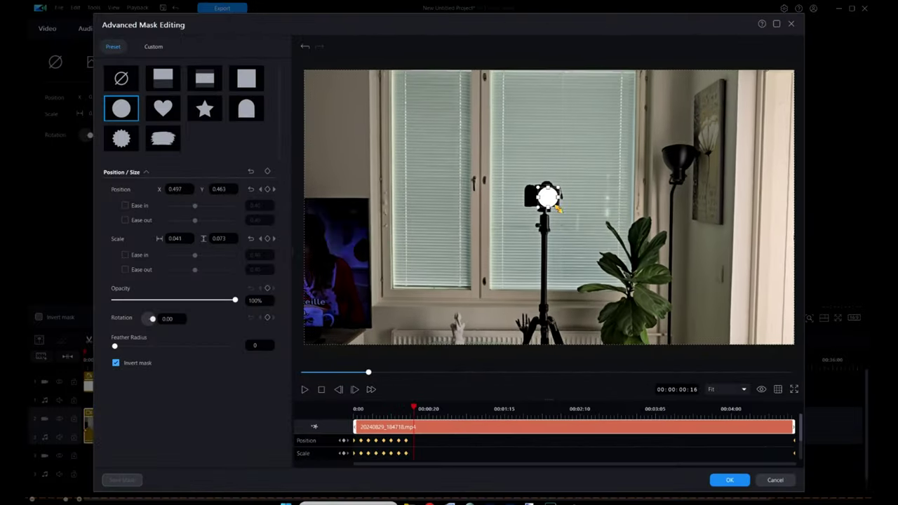
Keep moving the circle mask onto the lens, keyframing through to the clip end
drag(558, 208, 537, 274)
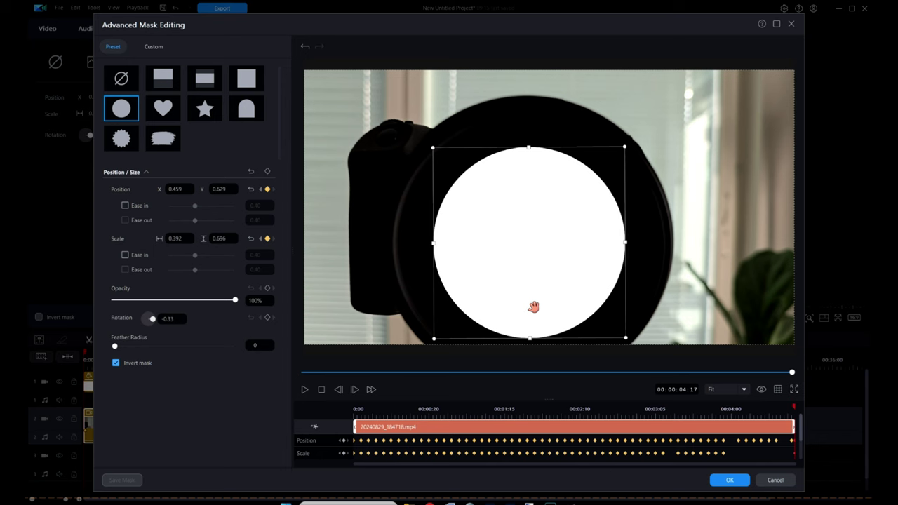
Apply the mask, then replace the white colour board on track 1 with the fireworks stock clip
click(728, 481)
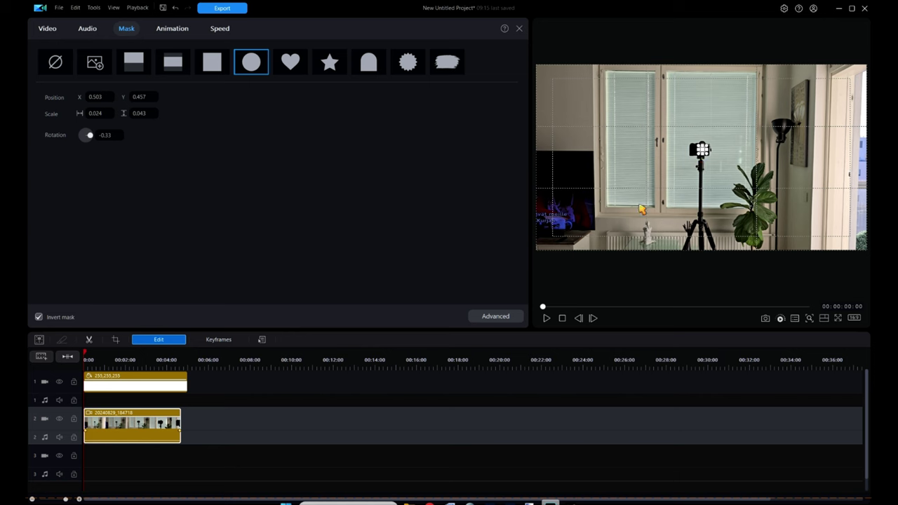
click(134, 381)
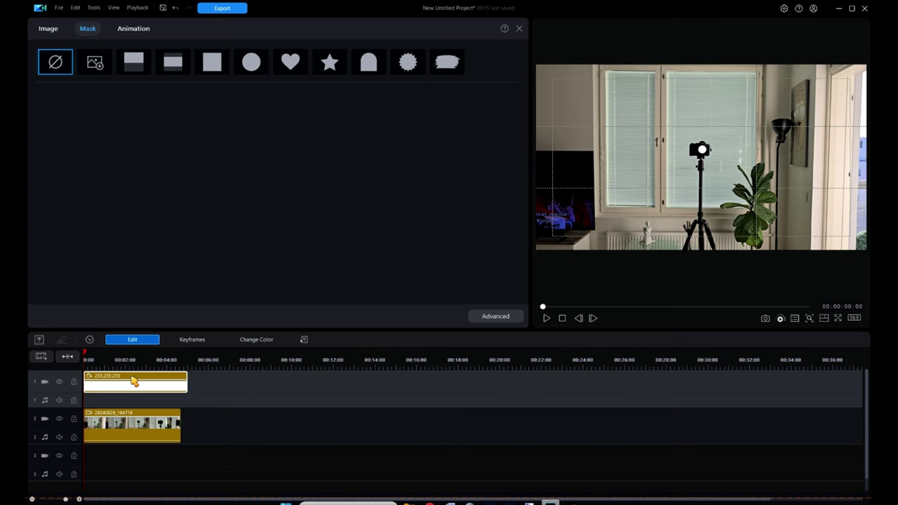
key(Delete)
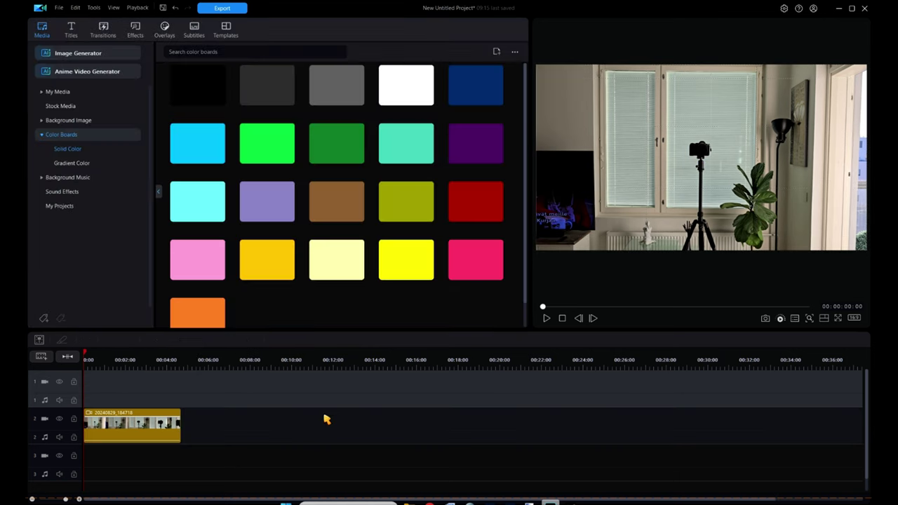
click(53, 108)
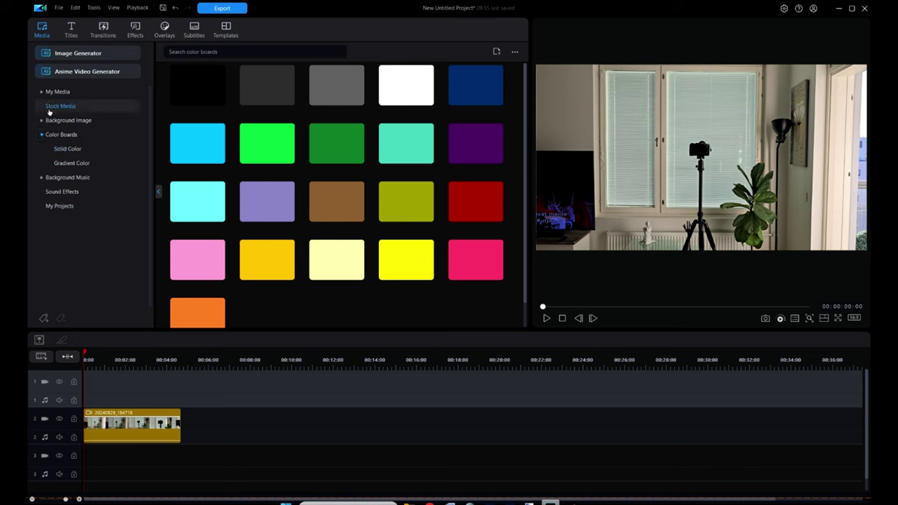
drag(266, 89, 303, 391)
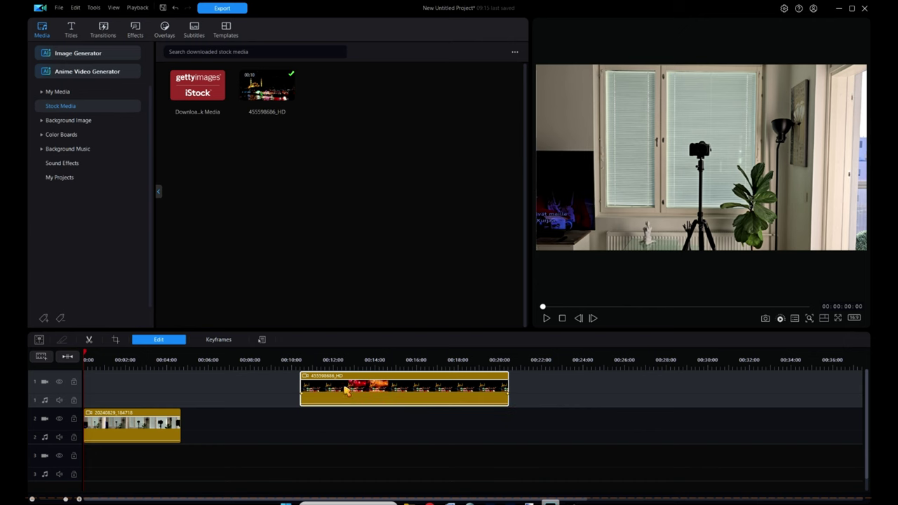
Split off and remove the fireworks clip's opening, then move it to start at 0:00
double_click(315, 383)
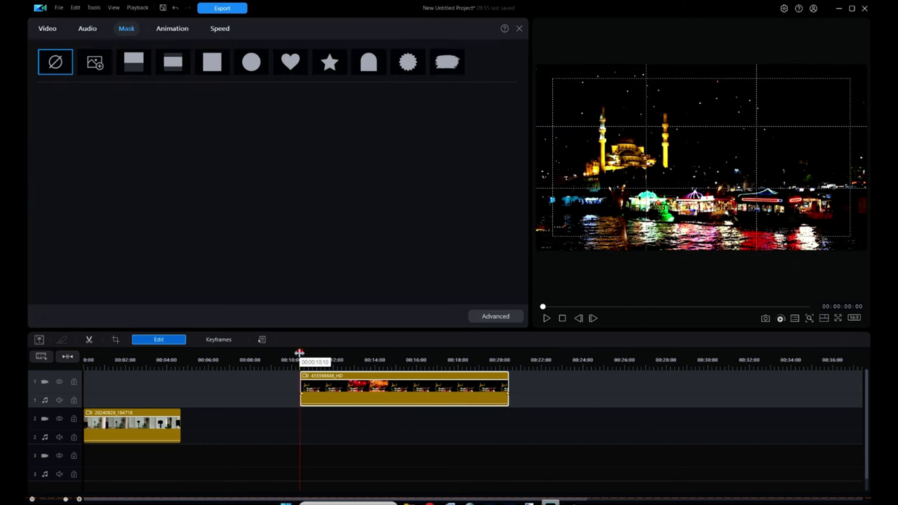
drag(299, 353, 329, 353)
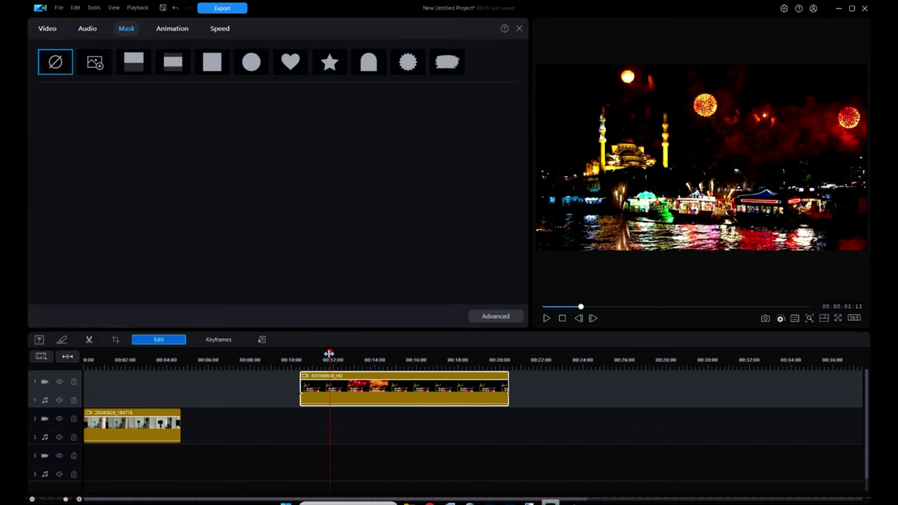
key(ctrl+t)
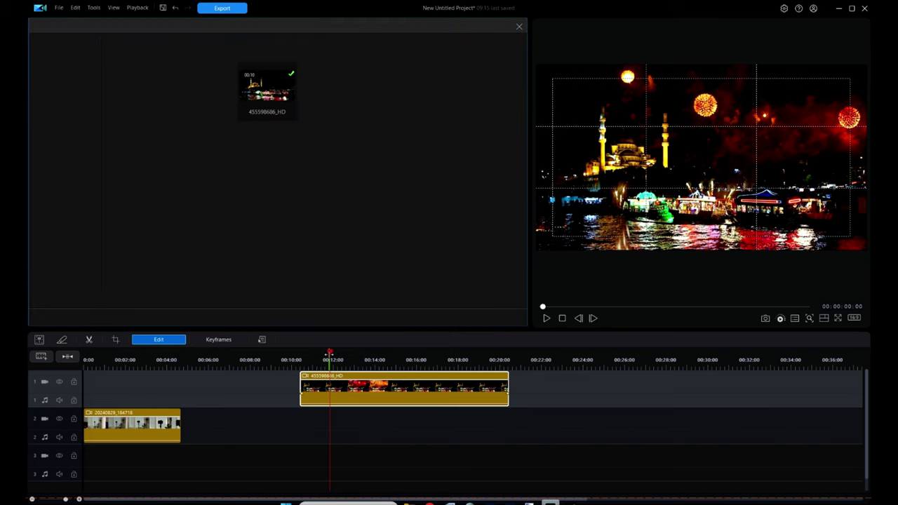
click(312, 383)
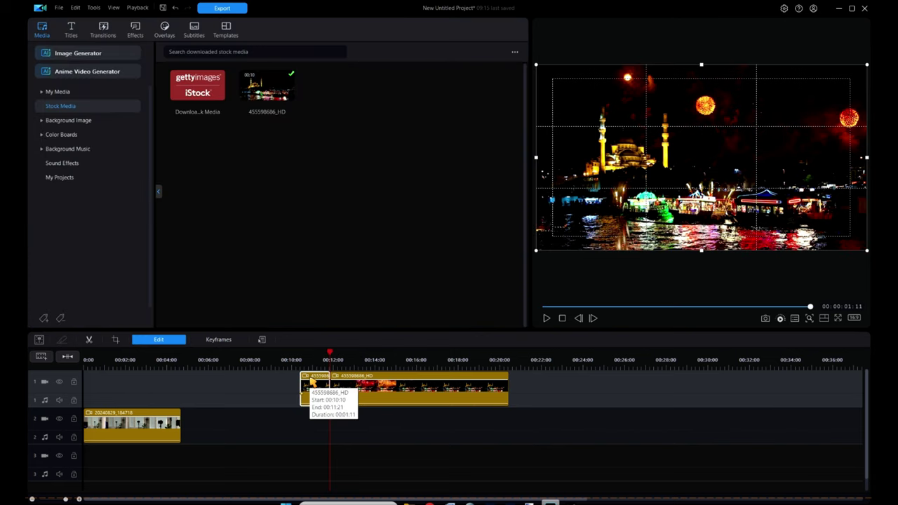
right_click(312, 383)
click(350, 407)
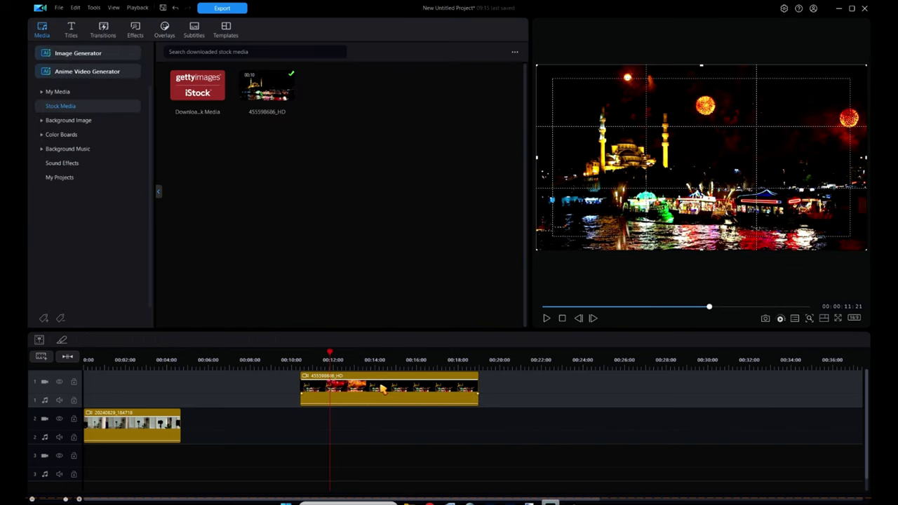
drag(382, 390, 167, 386)
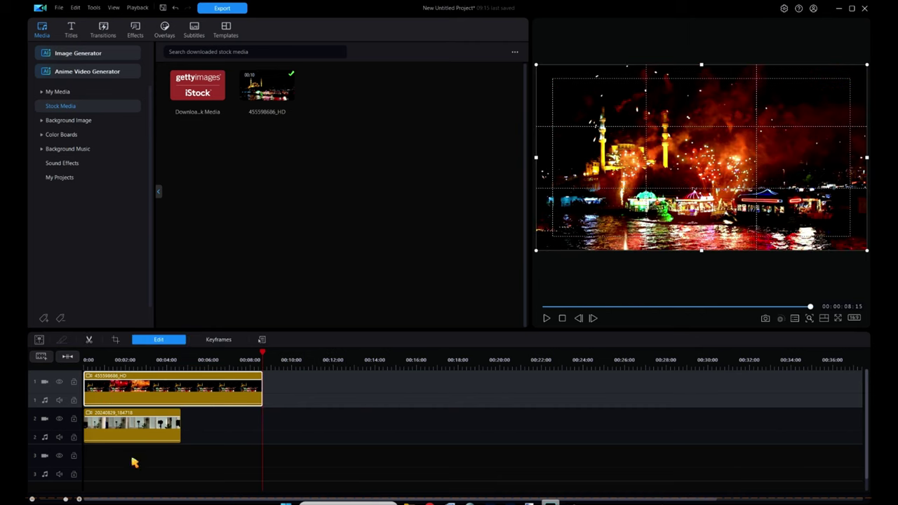
Play back the combined lens-reveal result from the start
click(156, 424)
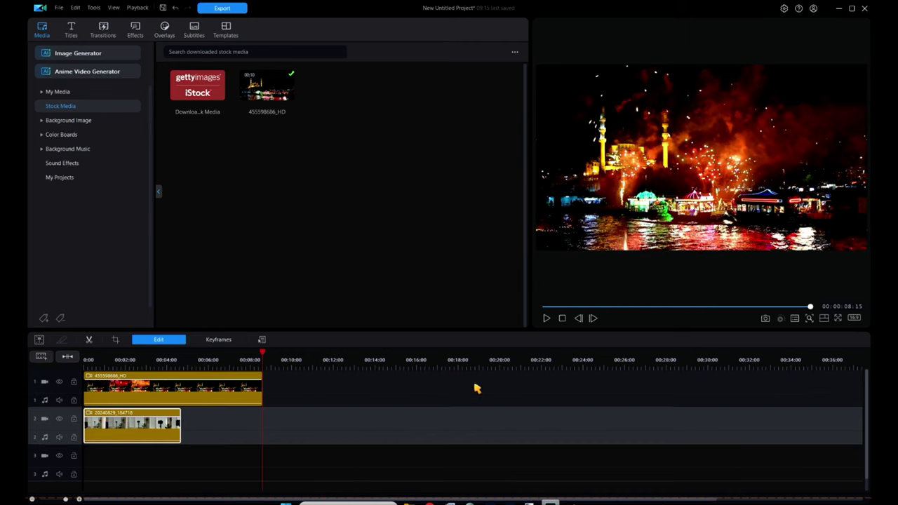
click(562, 319)
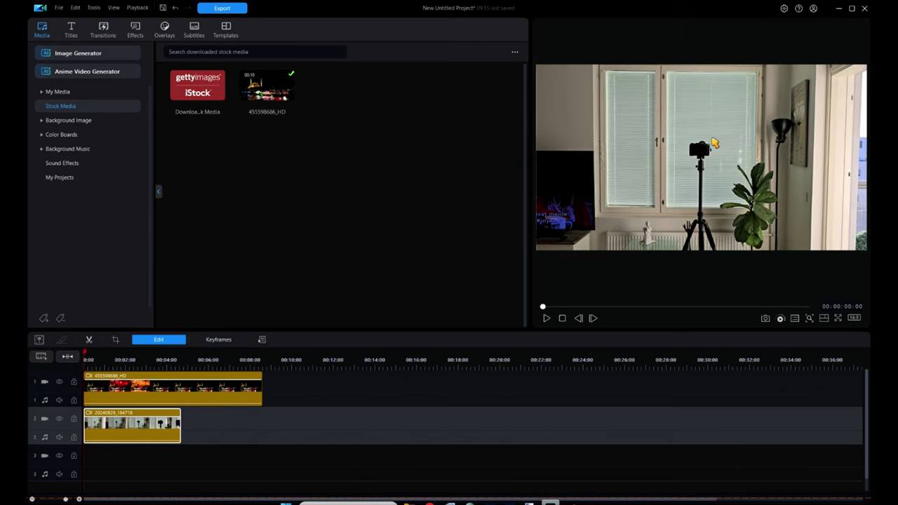
click(547, 318)
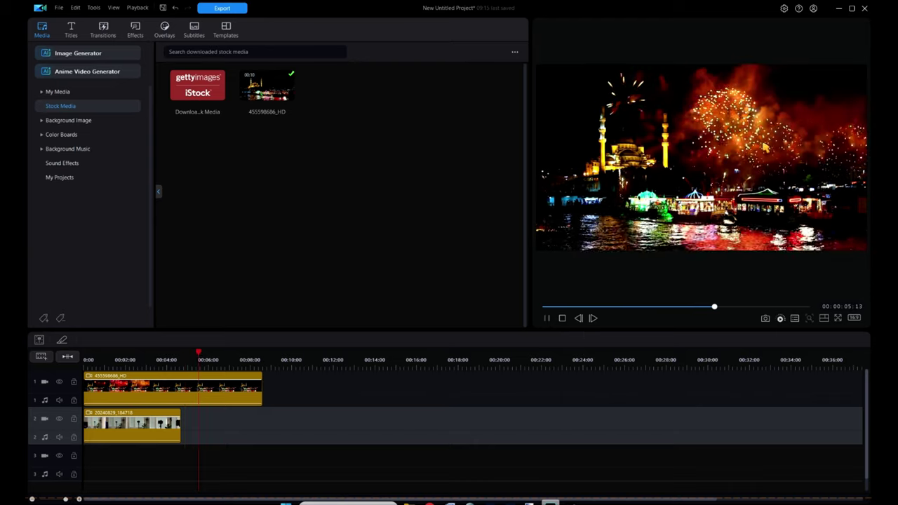
click(562, 318)
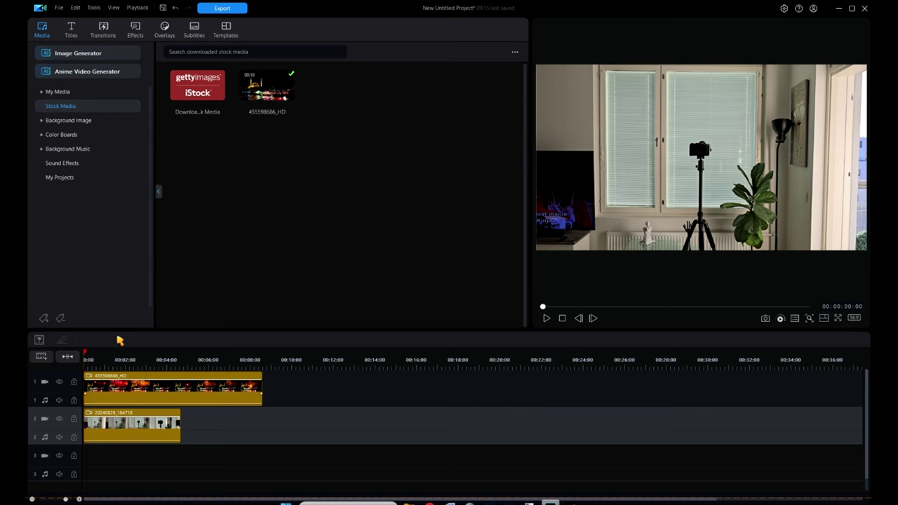
Set the room clip's mask to None, clearing its keyframes, and bring up its Video tools
double_click(127, 418)
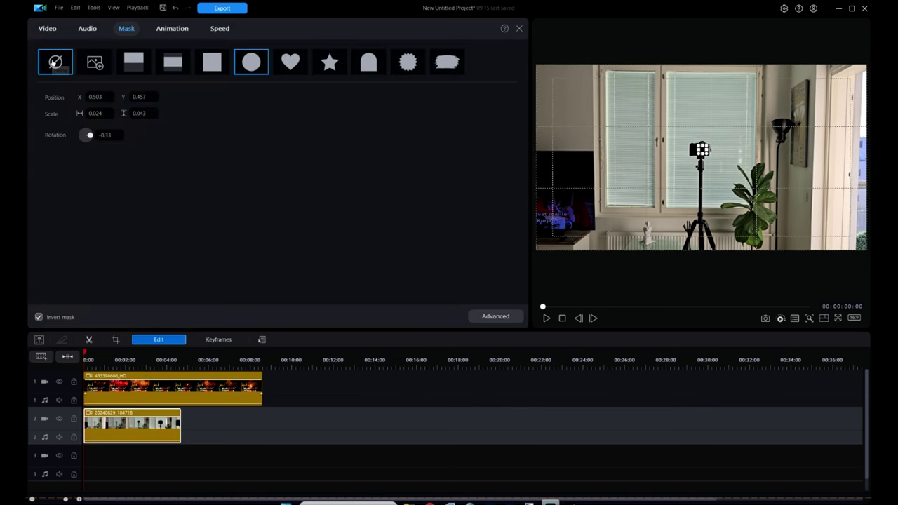
click(54, 63)
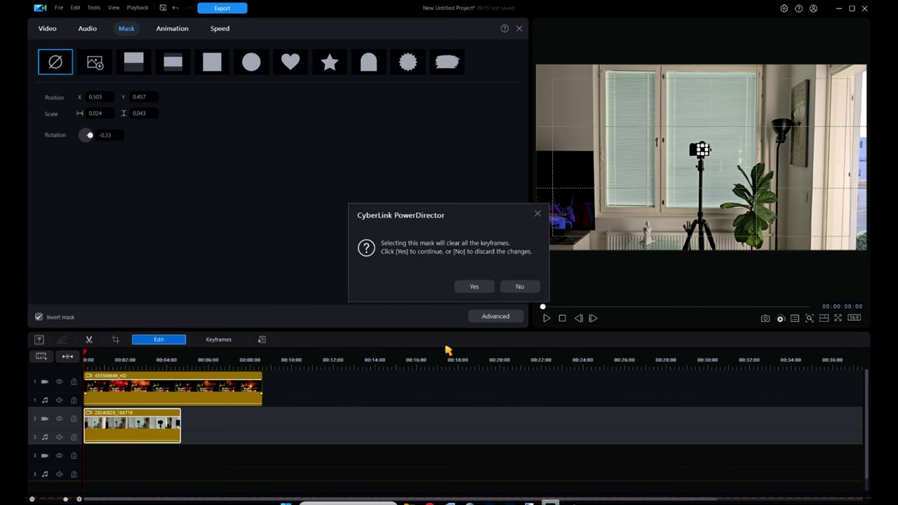
click(475, 286)
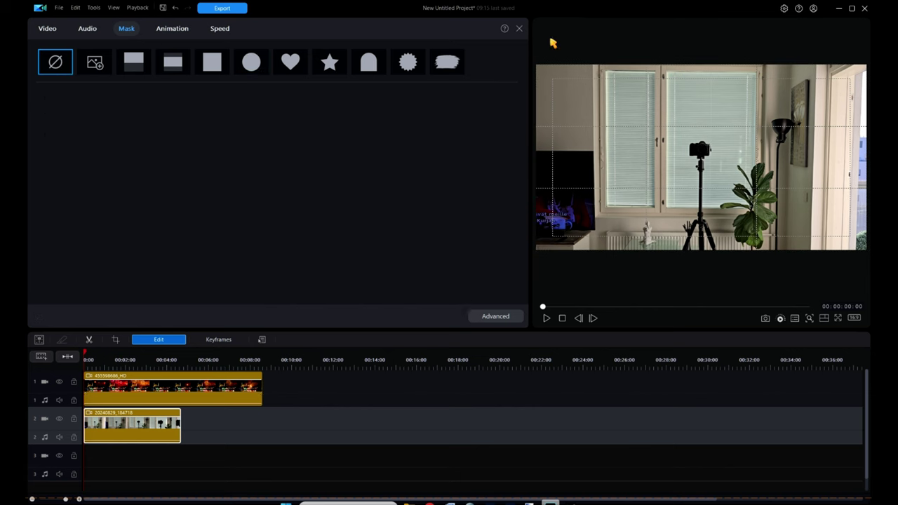
click(519, 29)
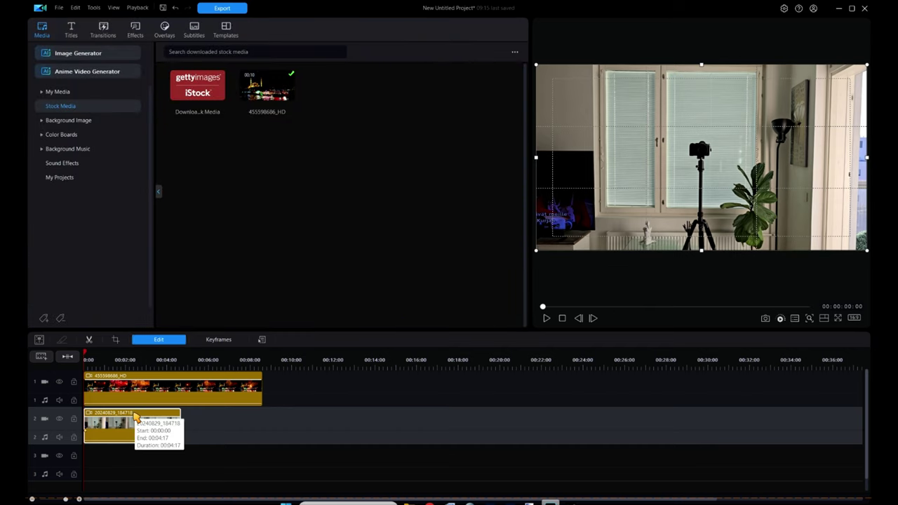
click(158, 340)
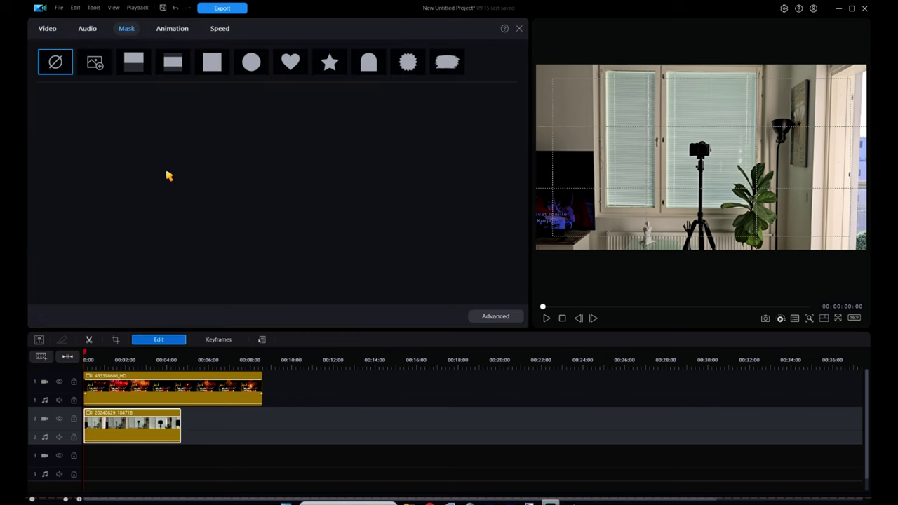
click(48, 29)
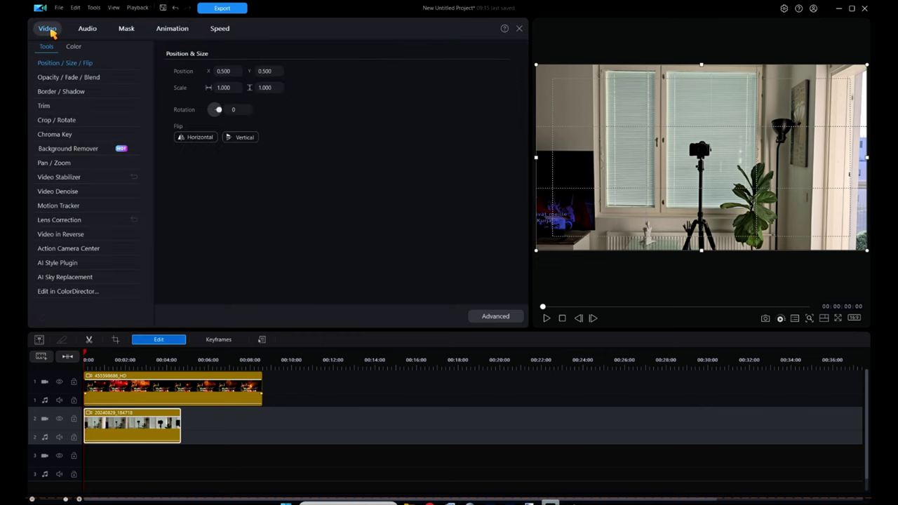
In Motion Tracker, remove the old tracker and add a new box around the tripod camera
click(56, 207)
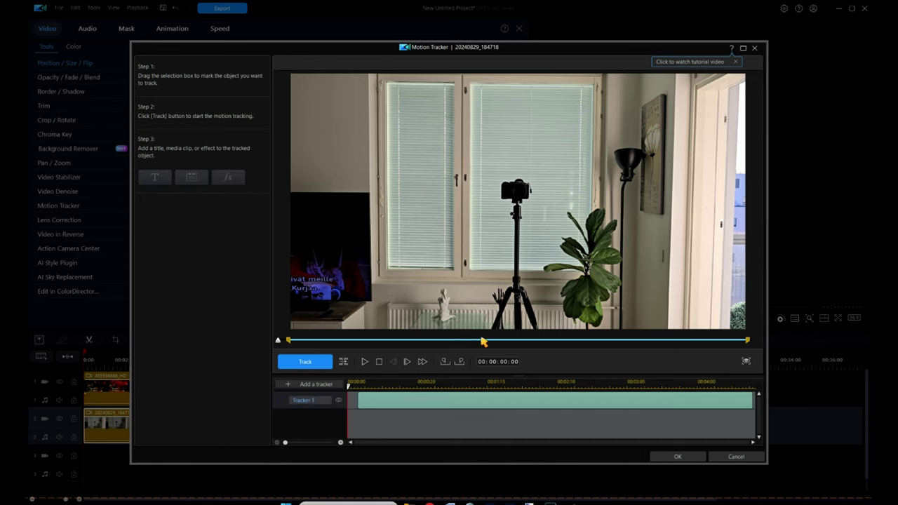
right_click(306, 403)
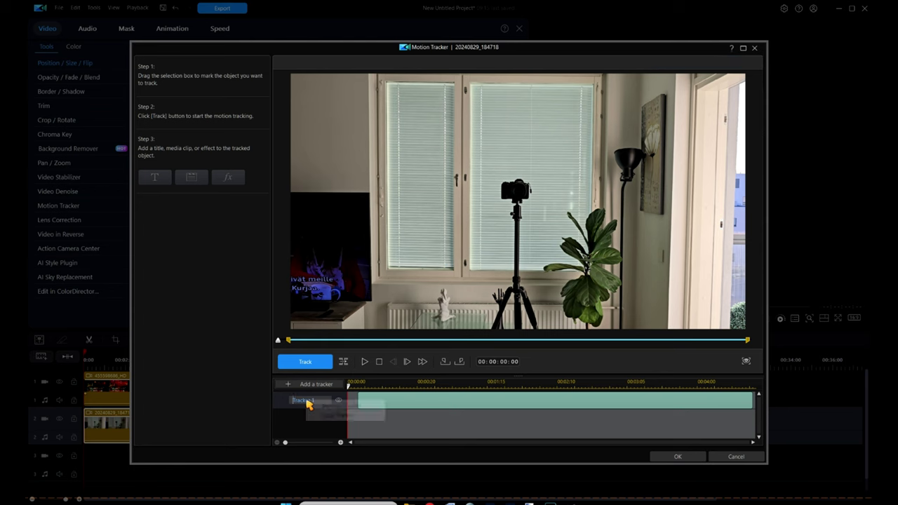
click(333, 407)
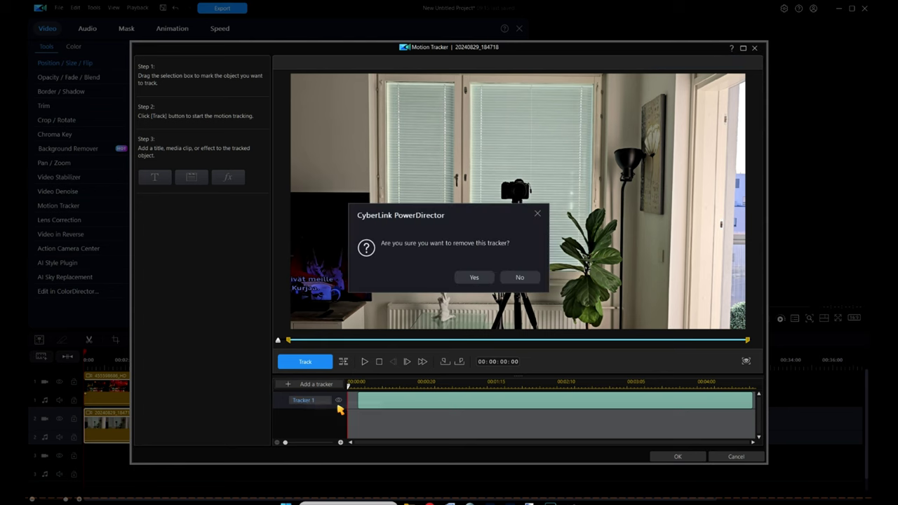
click(480, 279)
click(297, 387)
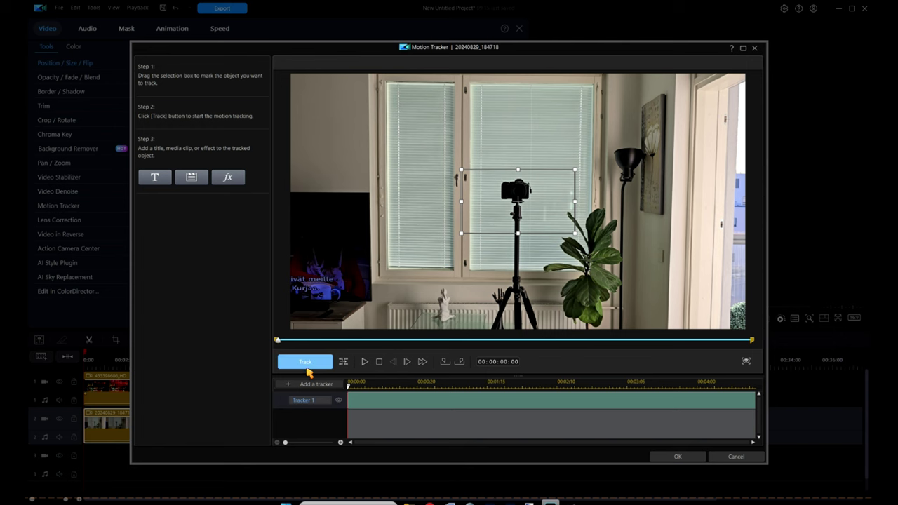
Stop the first partial tracking run and rewind the tracker preview to the first frame
click(303, 364)
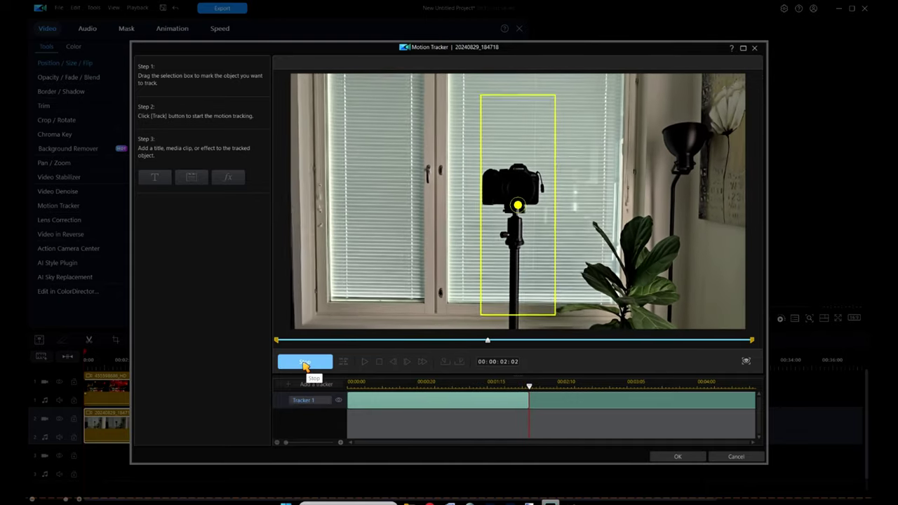
click(306, 362)
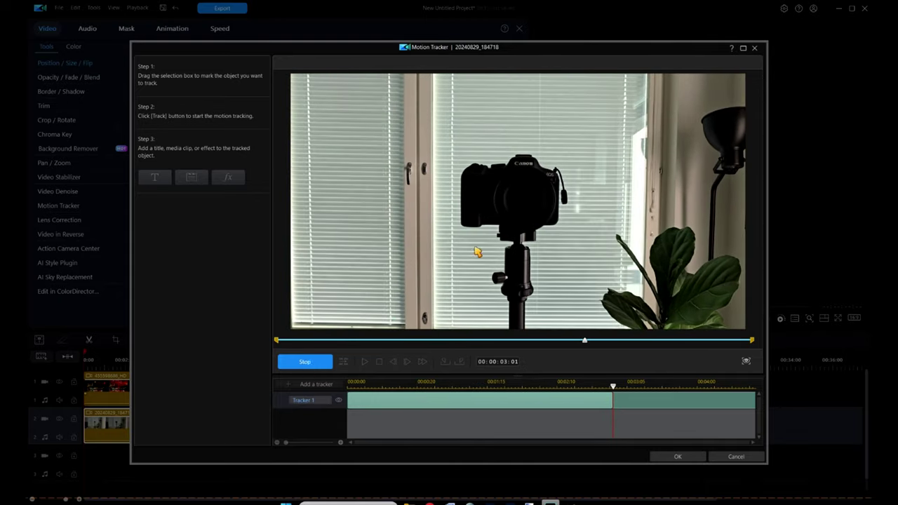
click(379, 362)
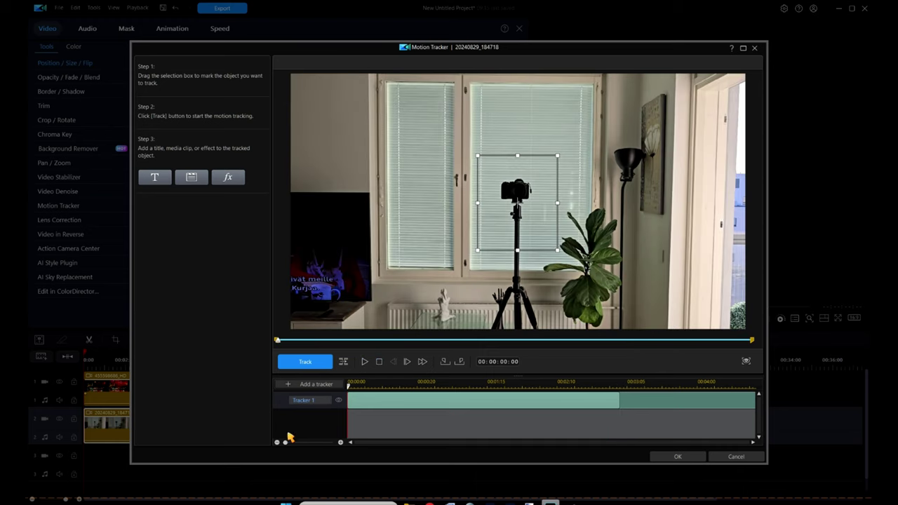
Remove Tracker 1 and add a fresh tracker box on the room clip
right_click(311, 406)
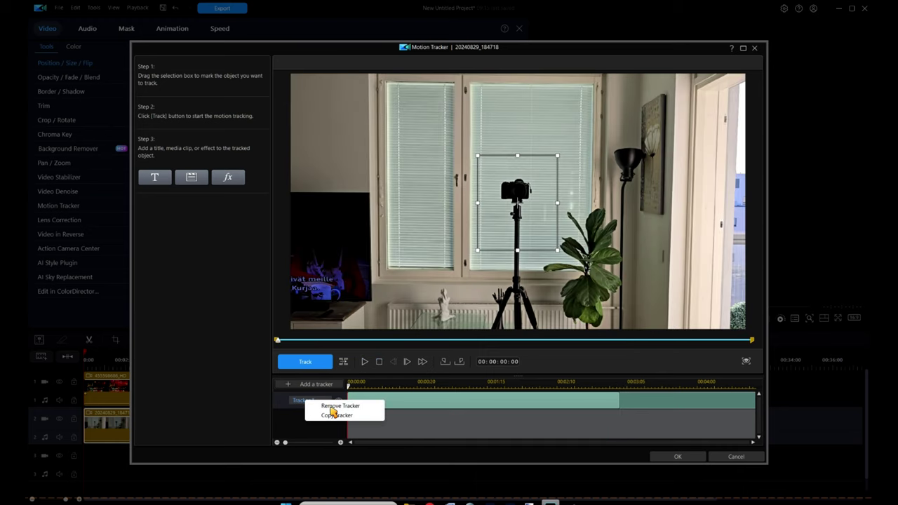
click(329, 407)
click(474, 279)
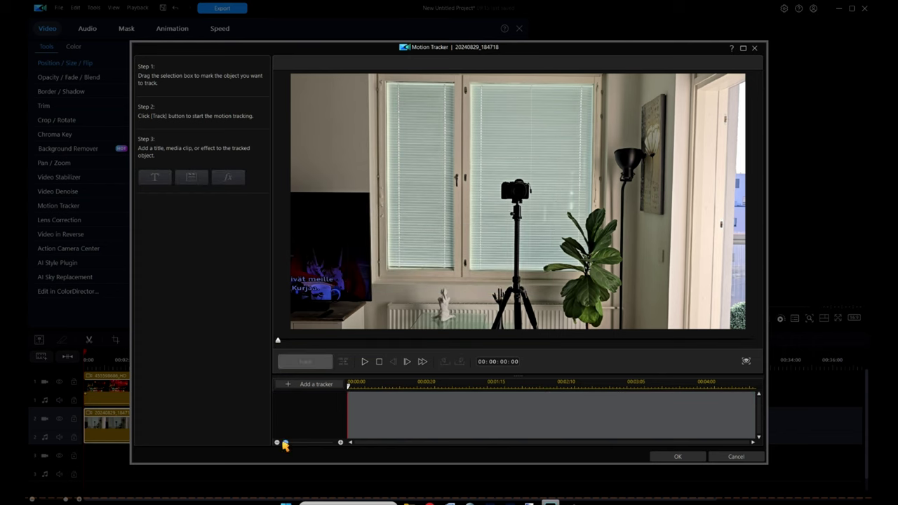
click(288, 385)
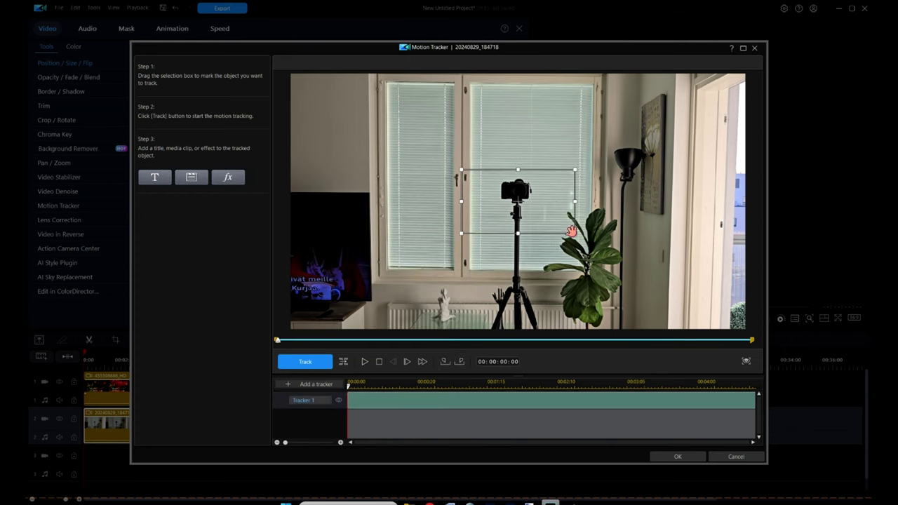
Shrink the tracker box onto the tripod camera body and track it through 00:00:04:17
drag(574, 234, 482, 188)
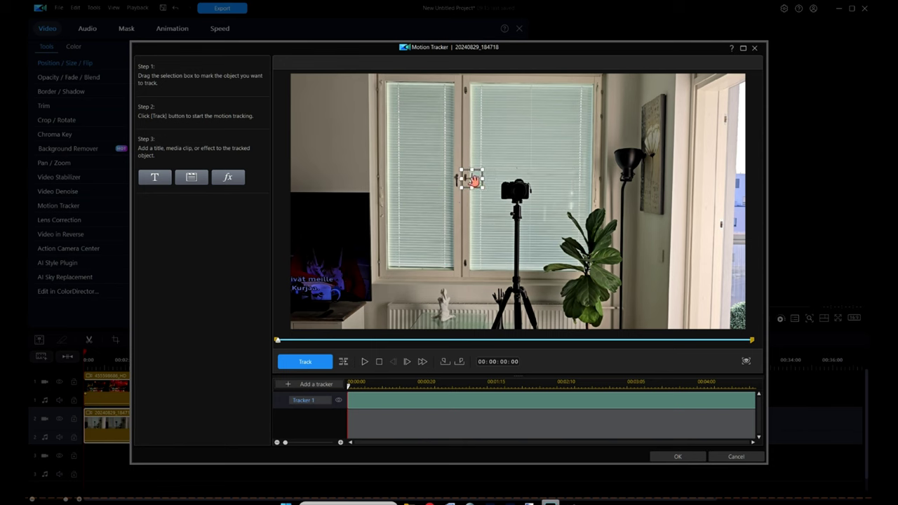
drag(477, 181, 522, 191)
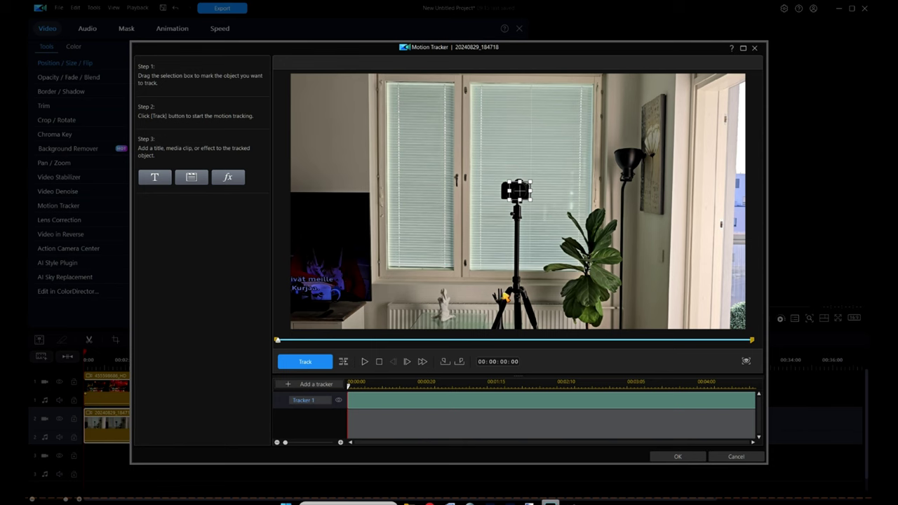
click(305, 364)
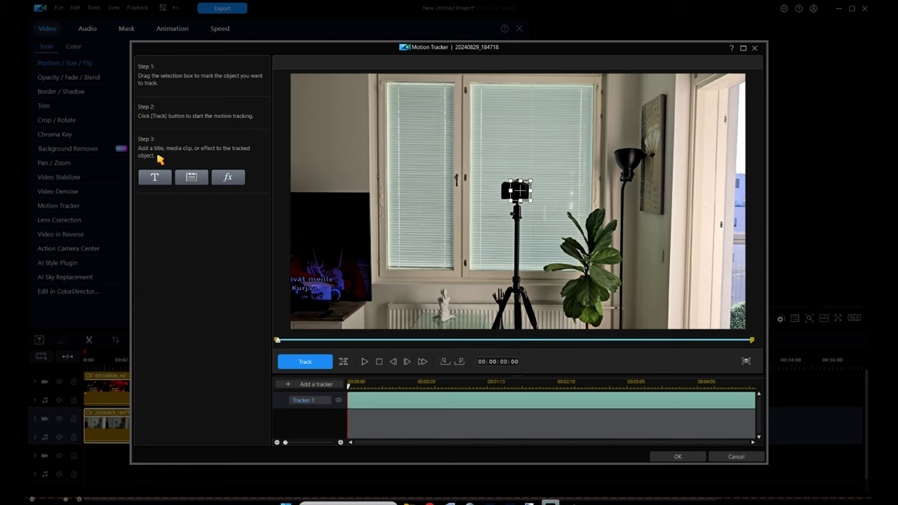
Switch the tracked object's effect to Spotlight
click(226, 178)
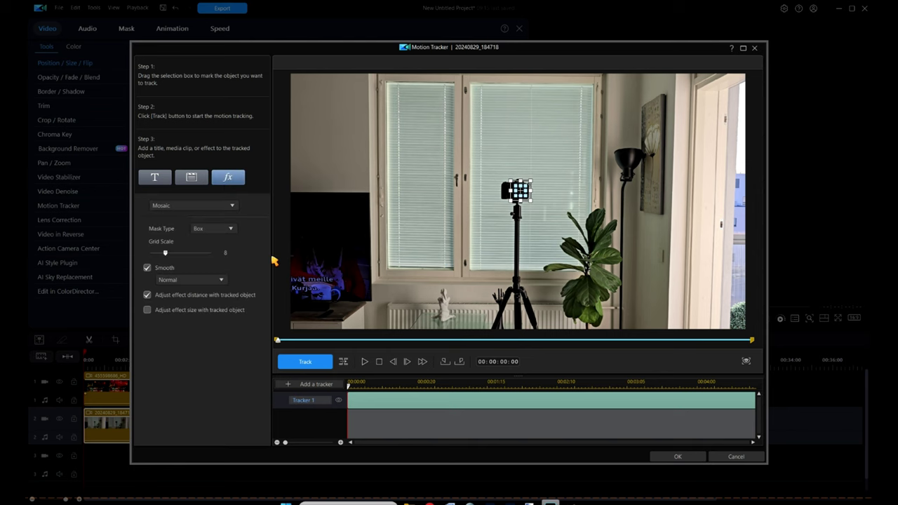
click(233, 206)
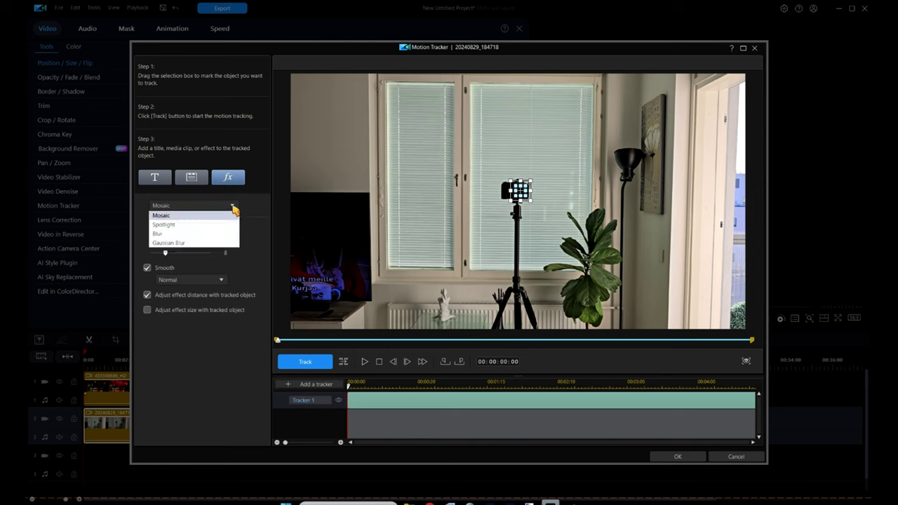
click(185, 226)
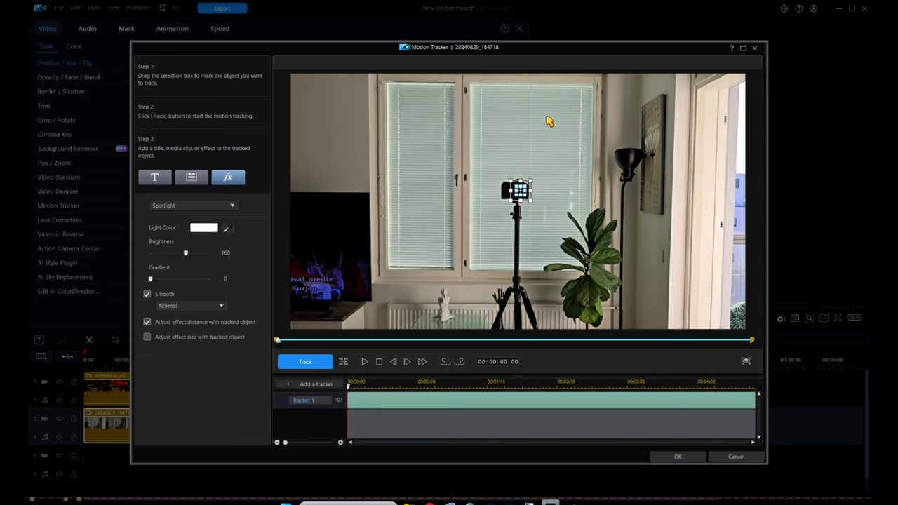
Set the spotlight to magenta light colour, brightness 220, and Smoother smoothing
click(202, 228)
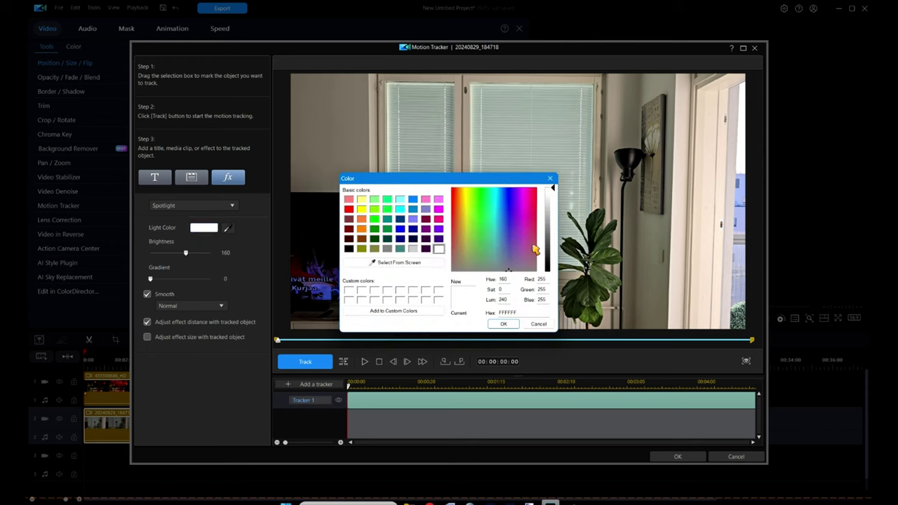
click(439, 210)
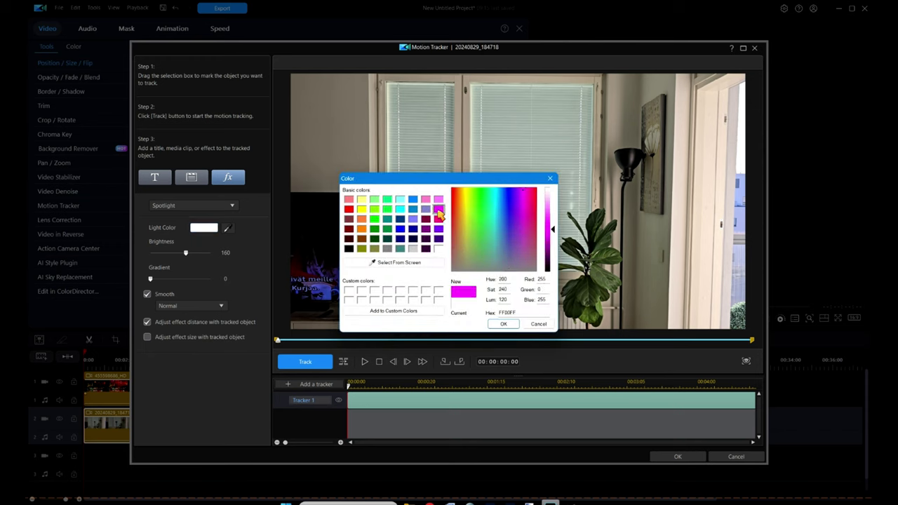
click(504, 325)
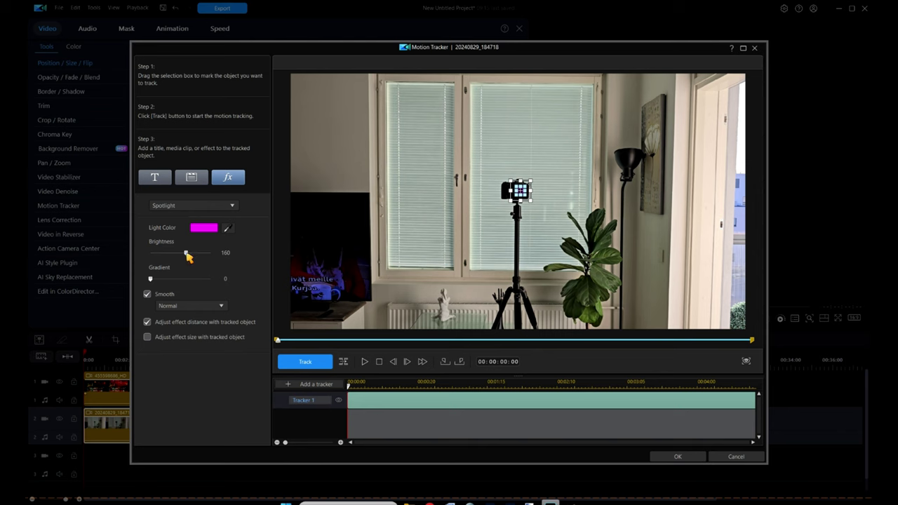
drag(201, 257, 230, 257)
click(220, 307)
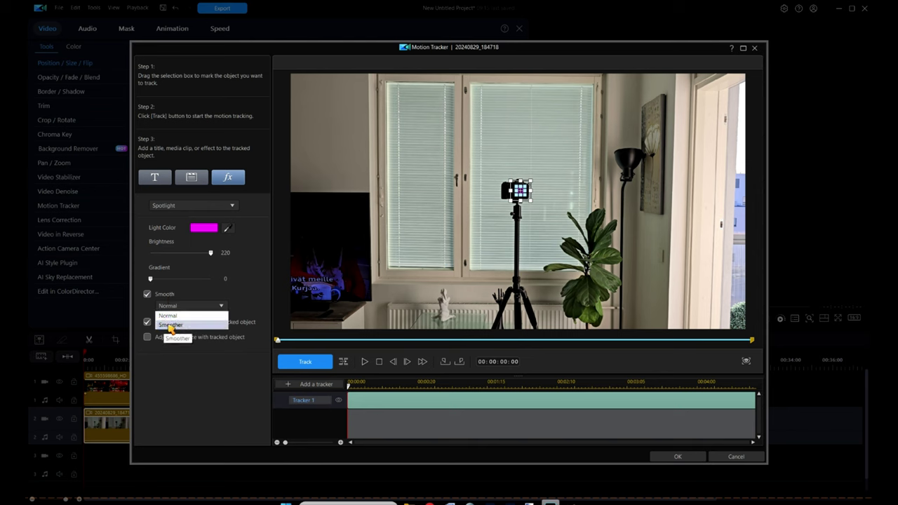
click(171, 326)
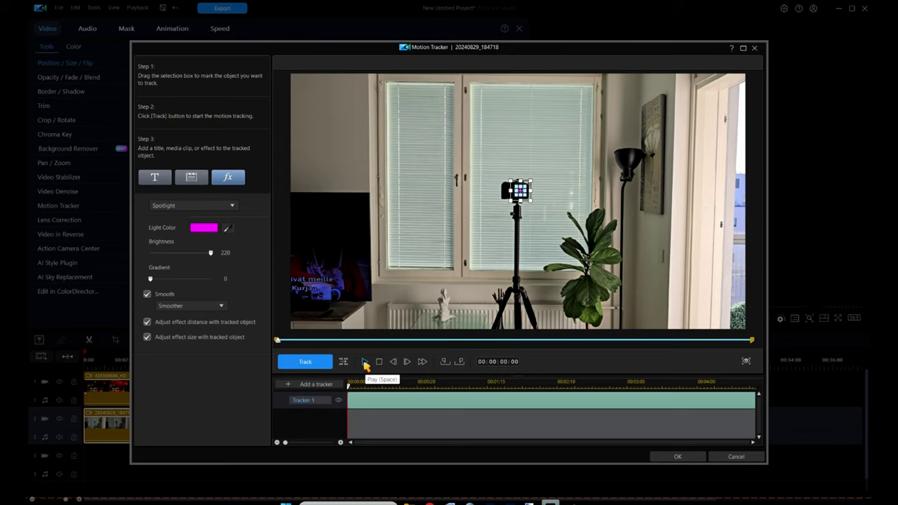
Play back the magenta spotlight tracking several times to check it, then accept with OK
click(365, 362)
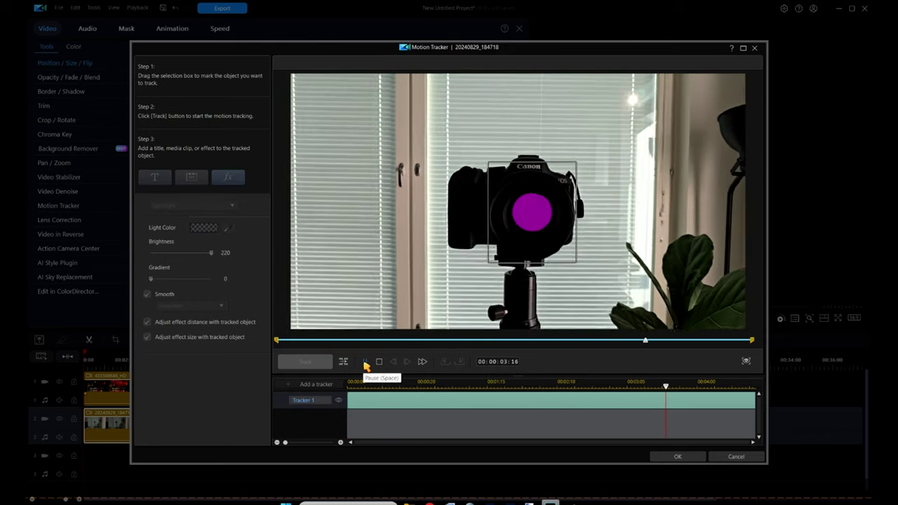
click(364, 362)
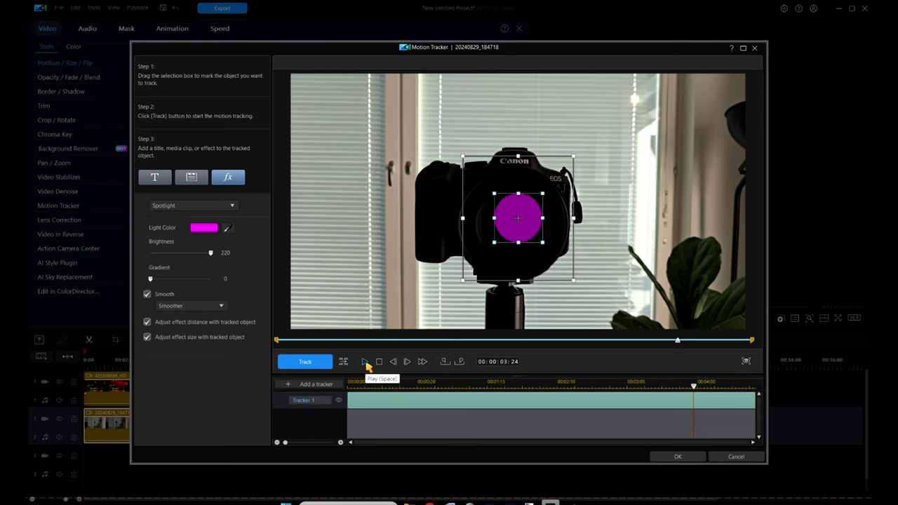
click(364, 362)
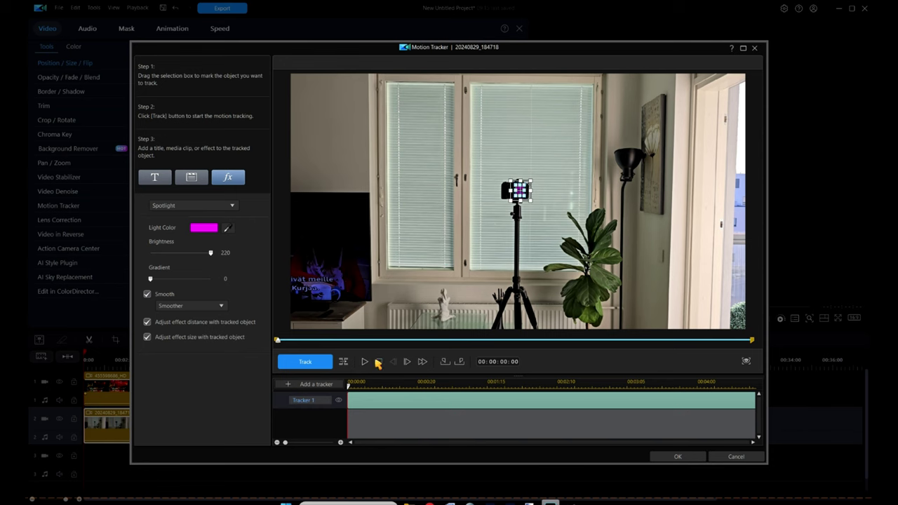
click(366, 362)
click(365, 361)
click(365, 362)
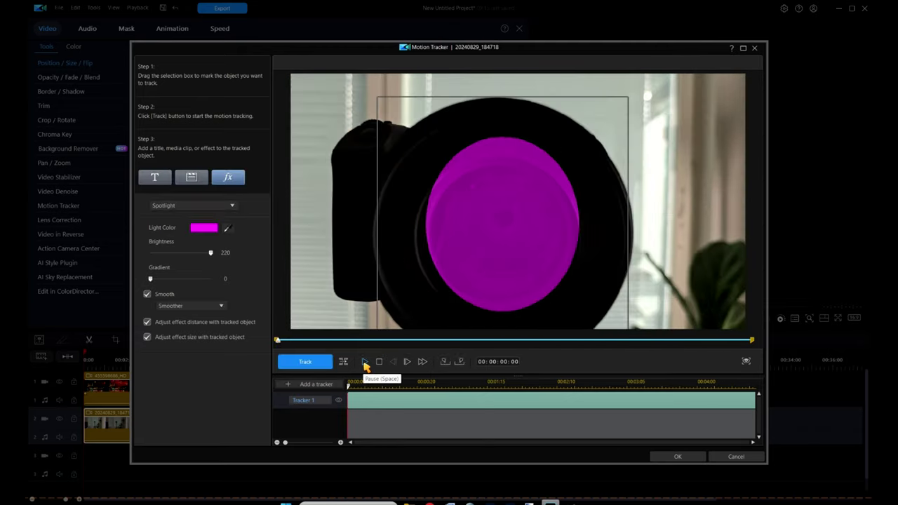
click(674, 456)
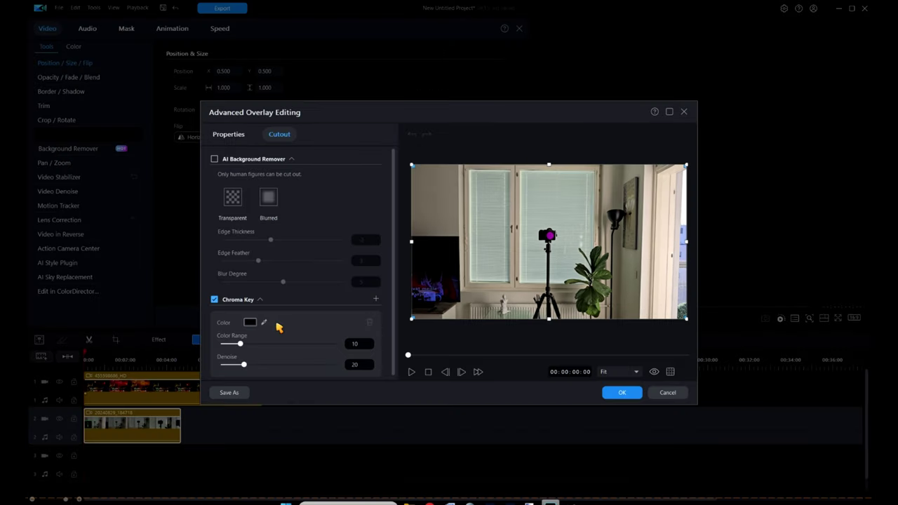
Chroma-key out the magenta spot sampled on the camera, then play the keyed result
click(265, 322)
click(549, 234)
click(622, 393)
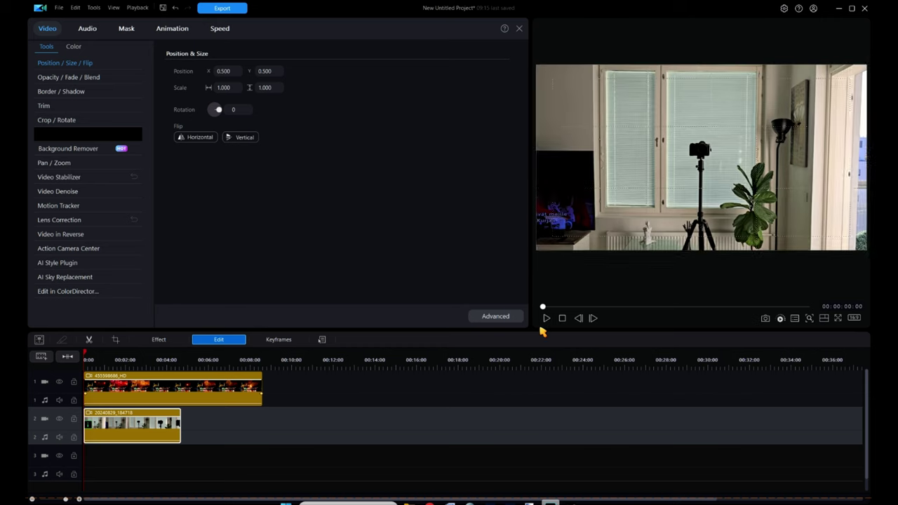
key(space)
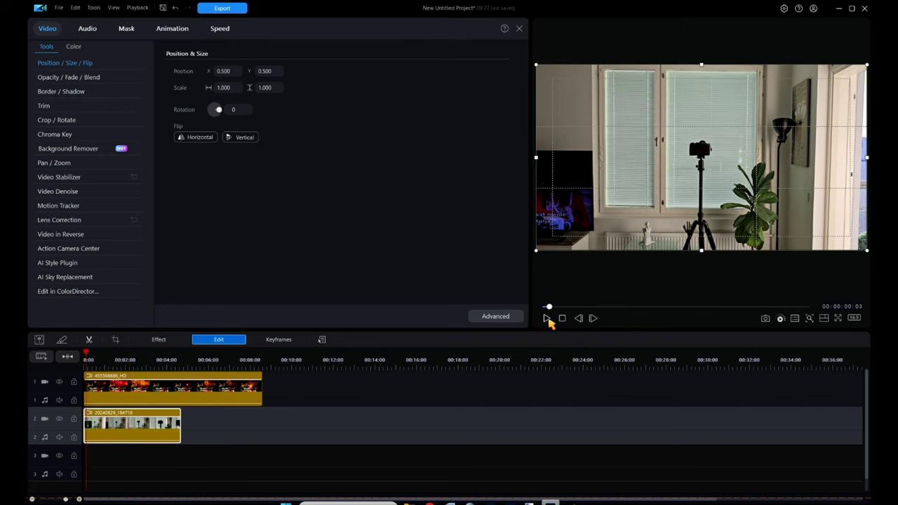
click(547, 318)
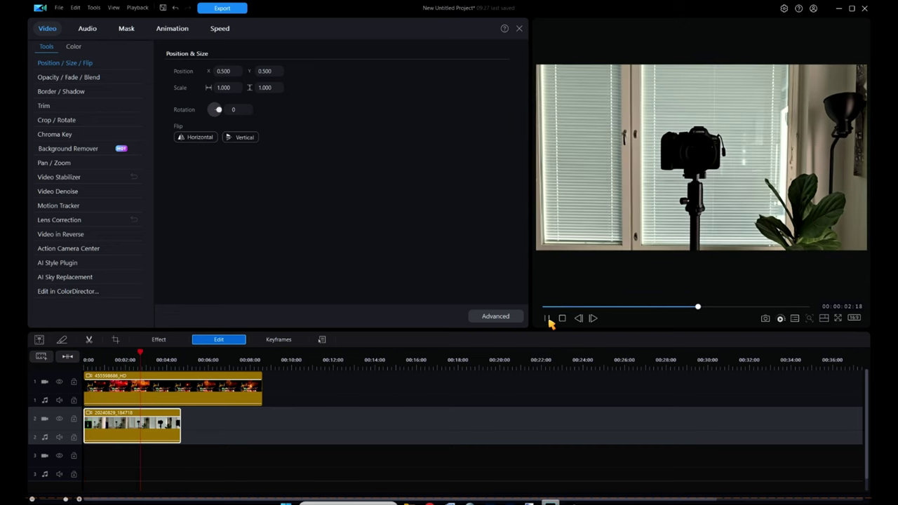
click(547, 319)
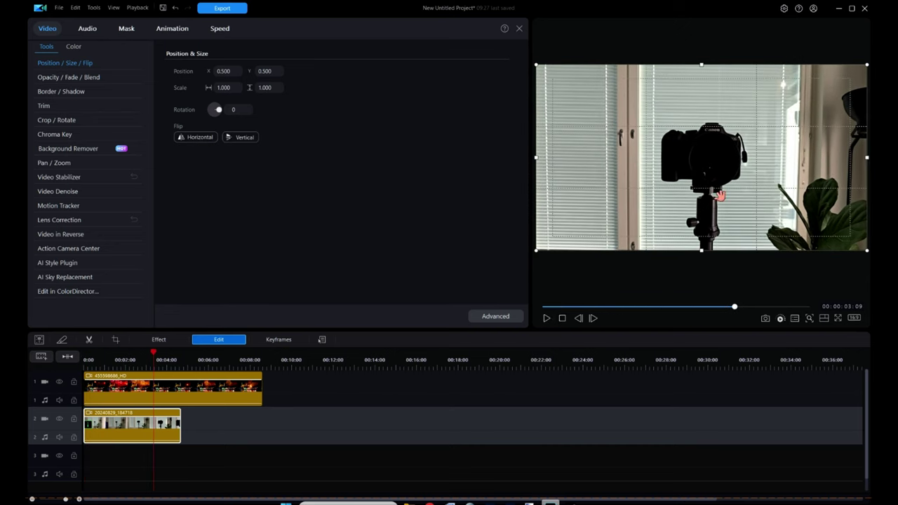
click(565, 318)
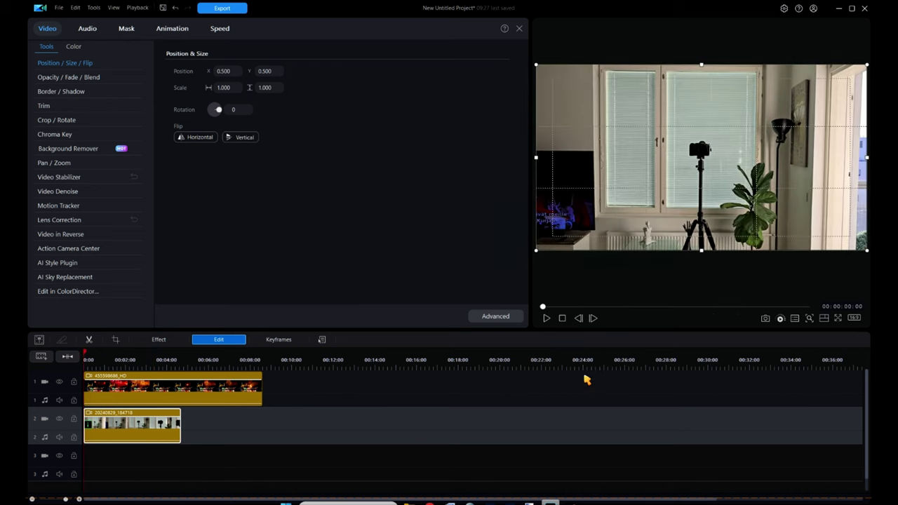